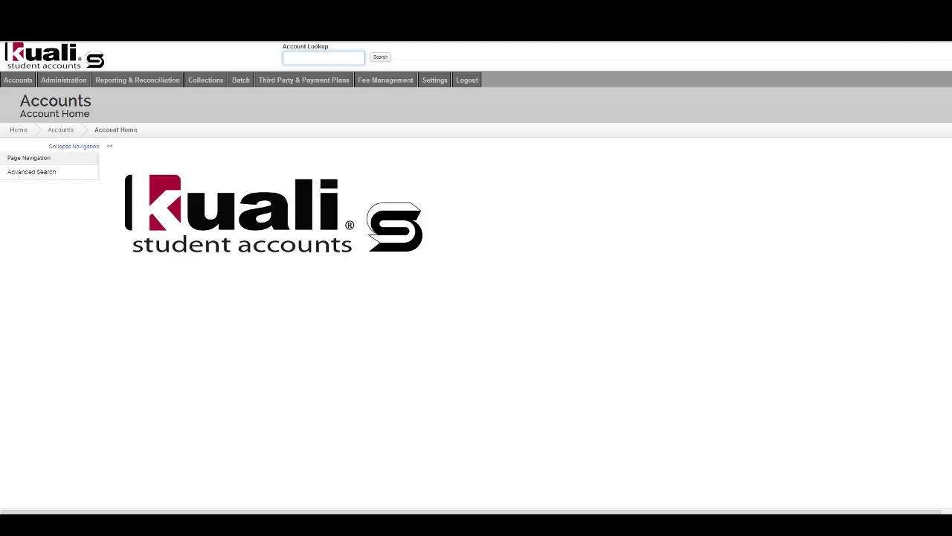
- Look up accounts by the student's surname and open the Quick View of the first matching account
text(lo)
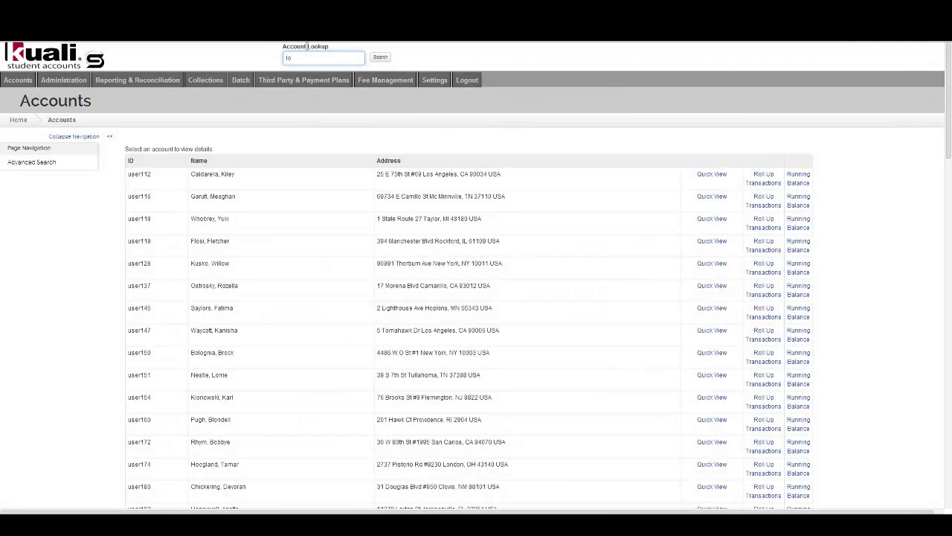
drag(298, 58, 280, 60)
text(griffin)
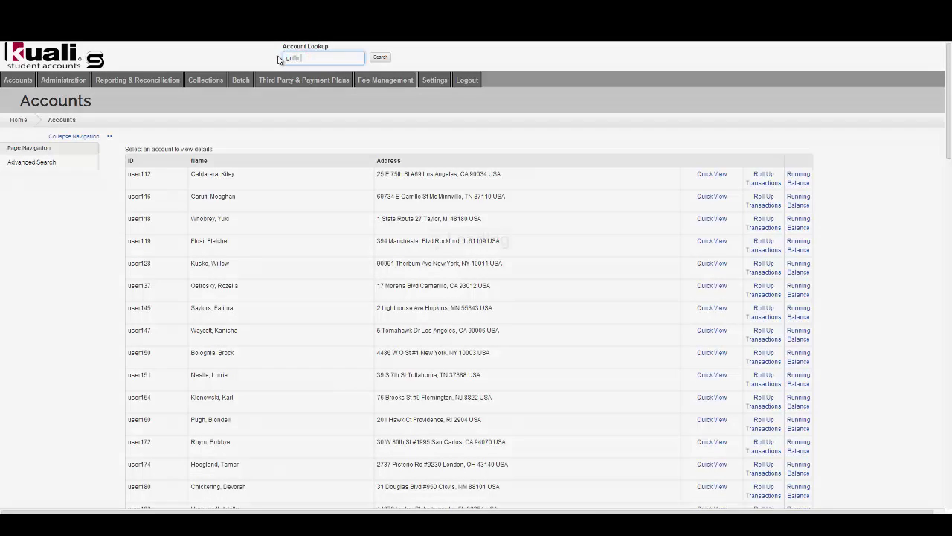
key(Return)
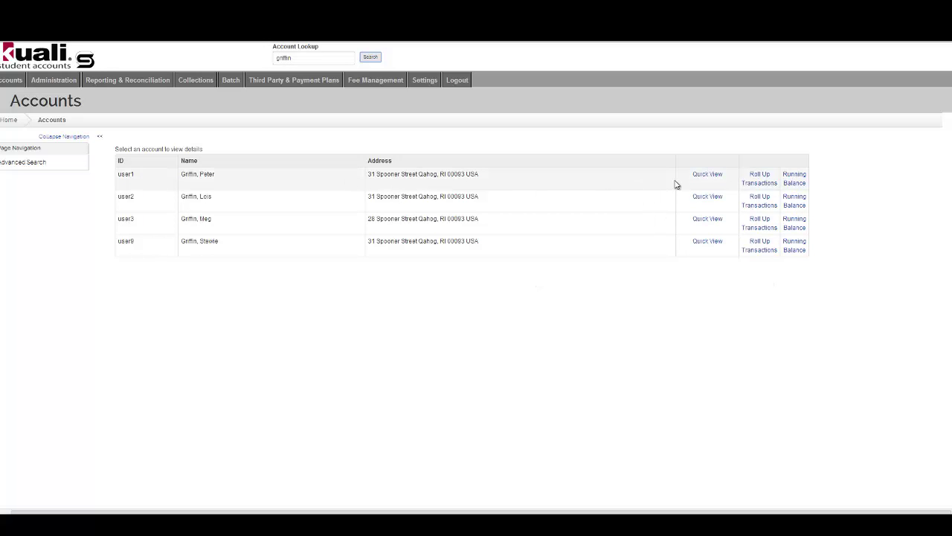
click(699, 178)
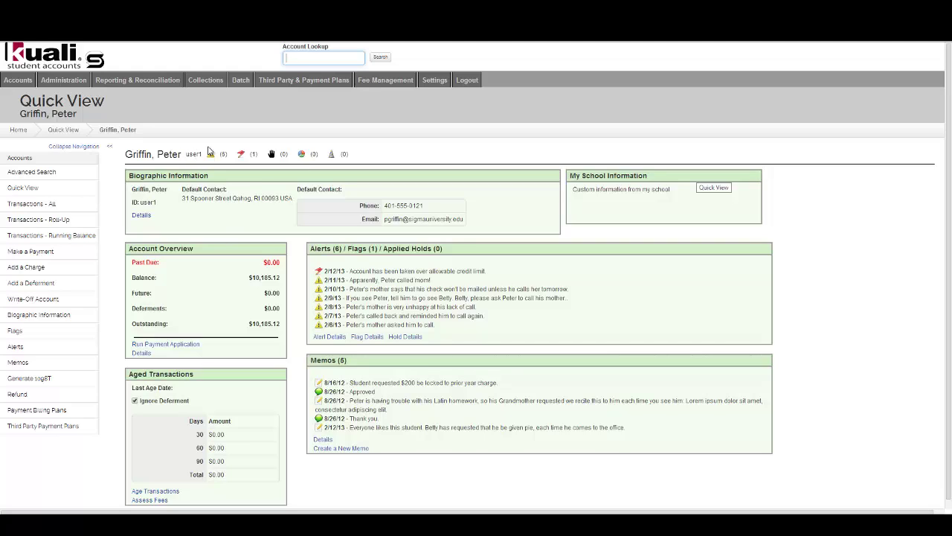
- Examine the alert, hold and other status indicators beside the student's name on the Quick View
mouse_move(213, 156)
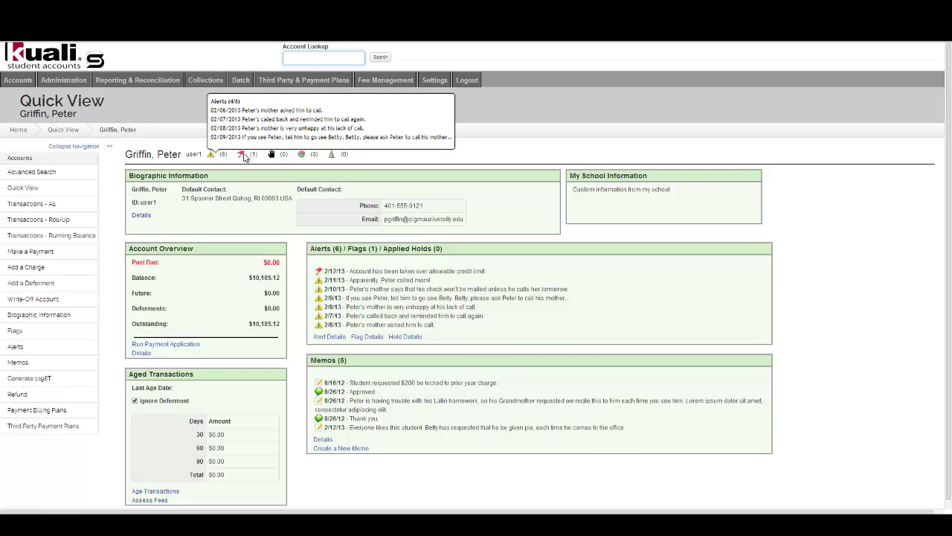
click(489, 156)
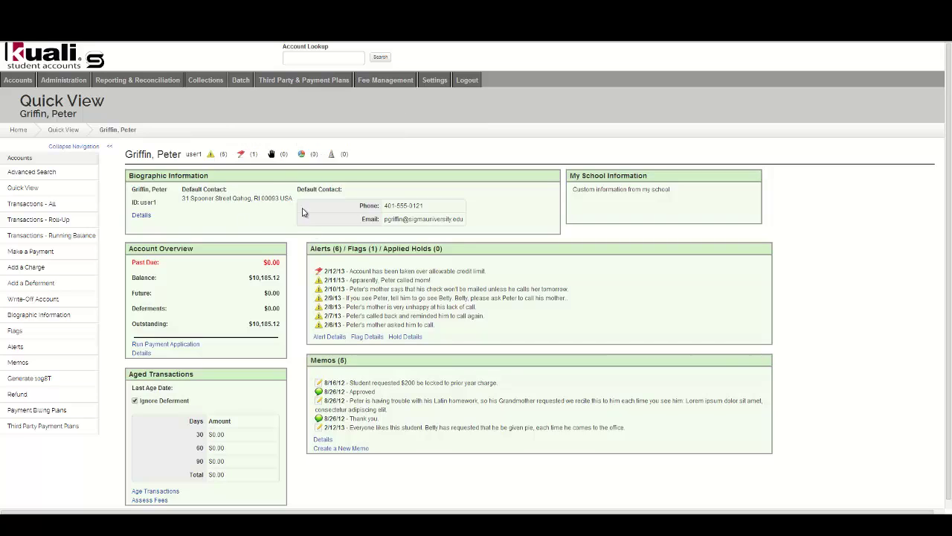
mouse_move(275, 159)
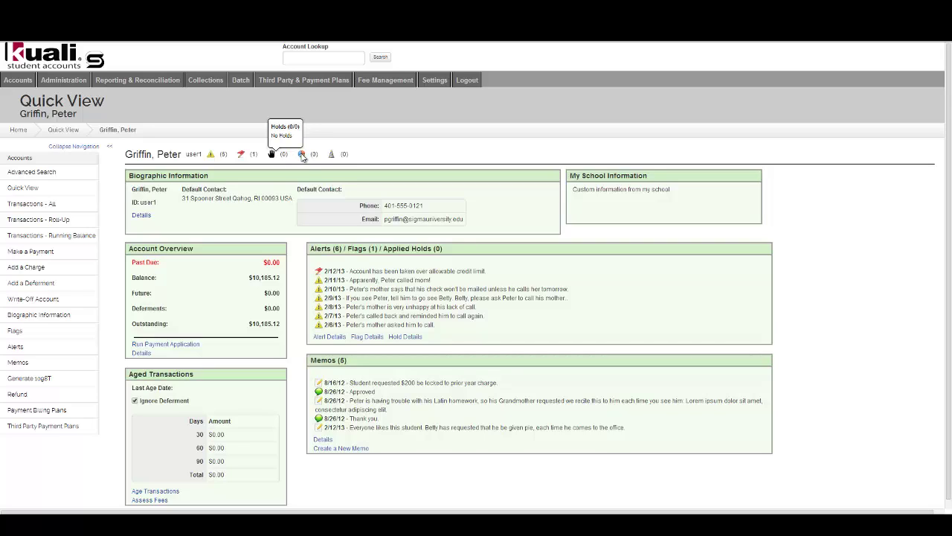
click(302, 164)
mouse_move(305, 160)
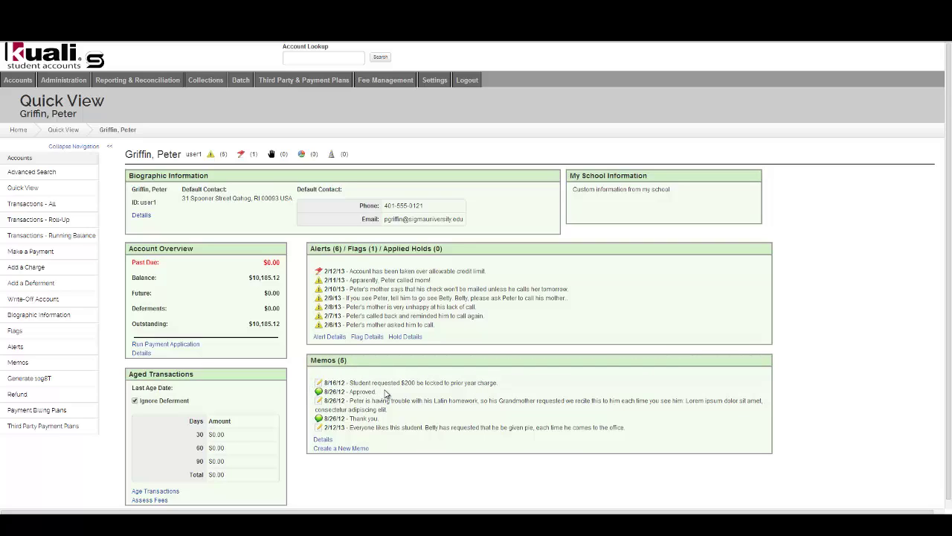
- Expire the student's memo effective 02/12/2013 from the full memo list and check its audit information
click(323, 441)
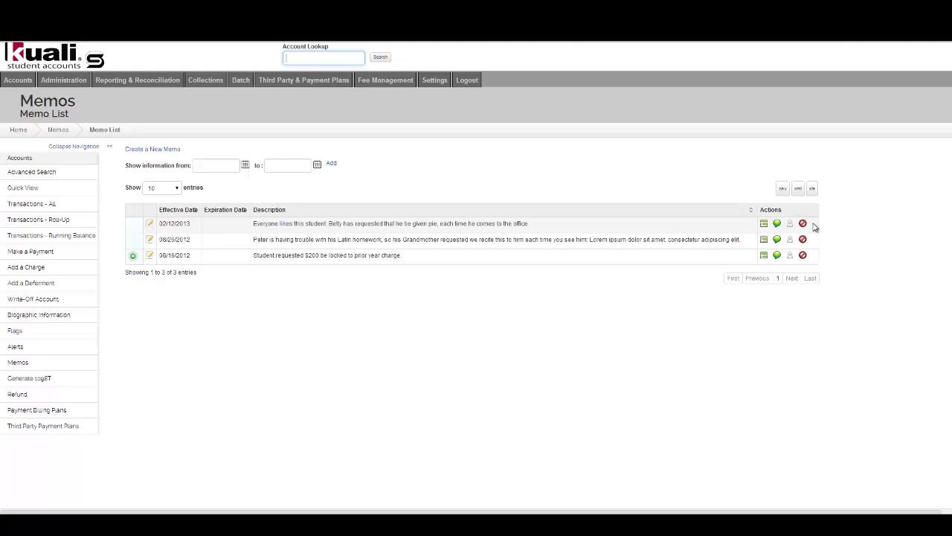
click(804, 224)
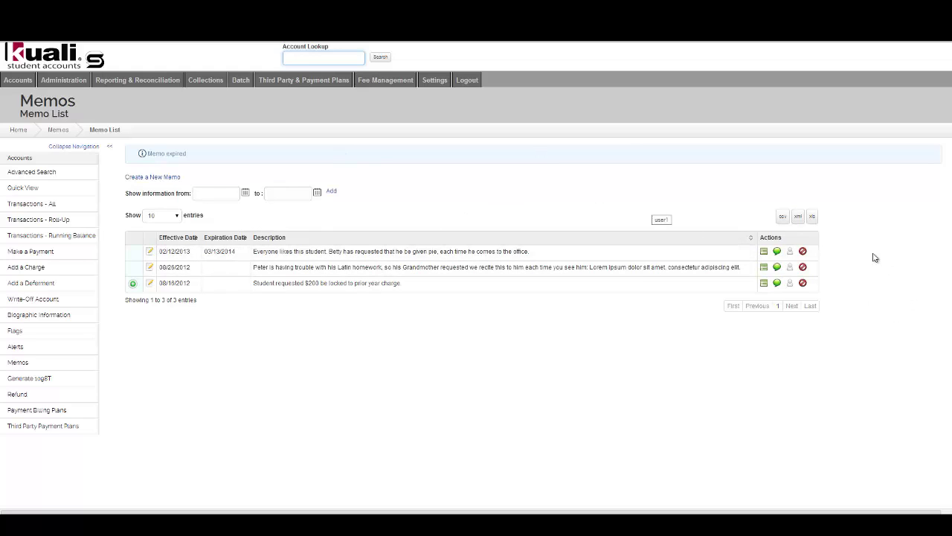
mouse_move(791, 253)
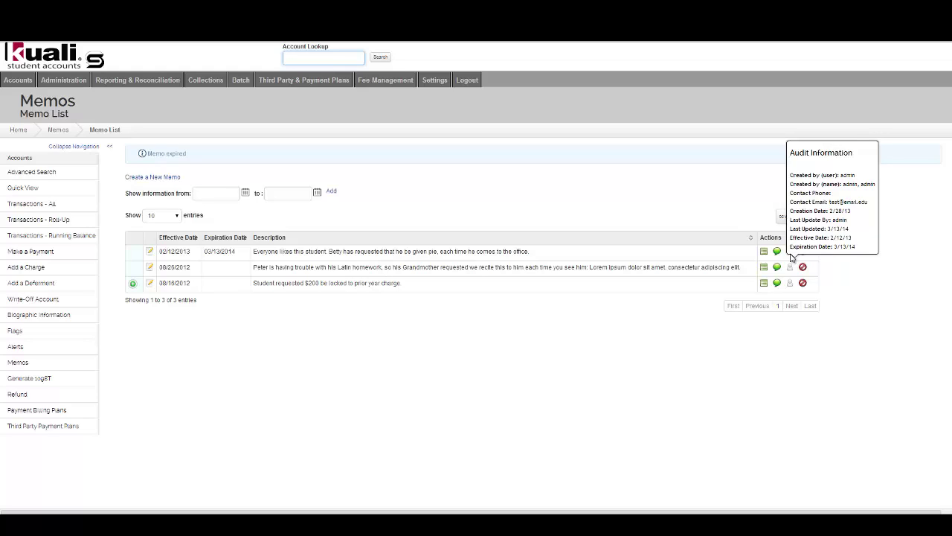
click(677, 170)
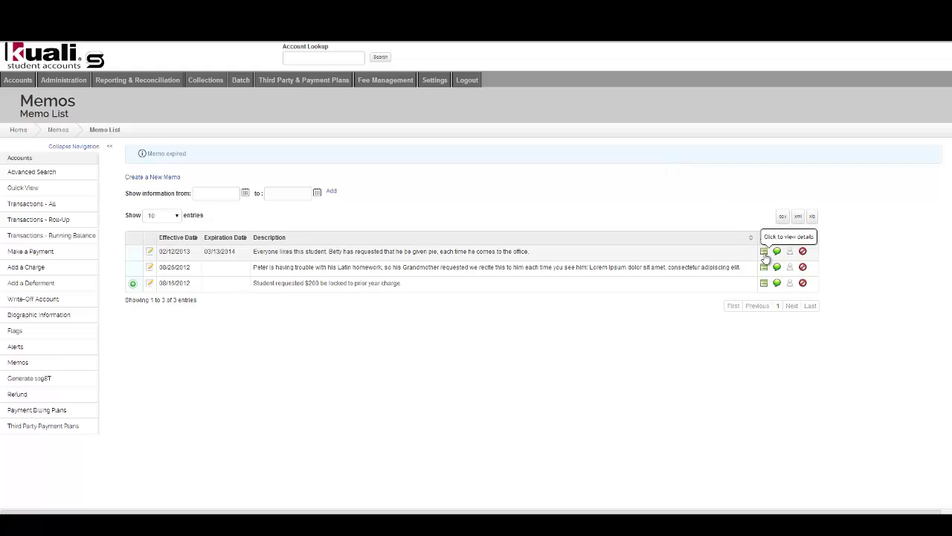
- Return to the student's Quick View, and look up and open the IBM plan administrator account by its ID
click(38, 188)
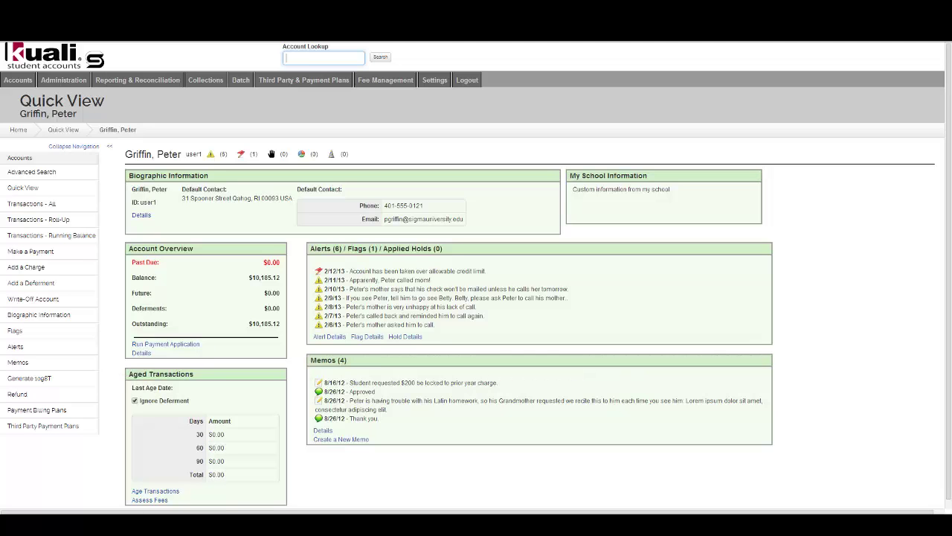
text(tpuser1)
key(Return)
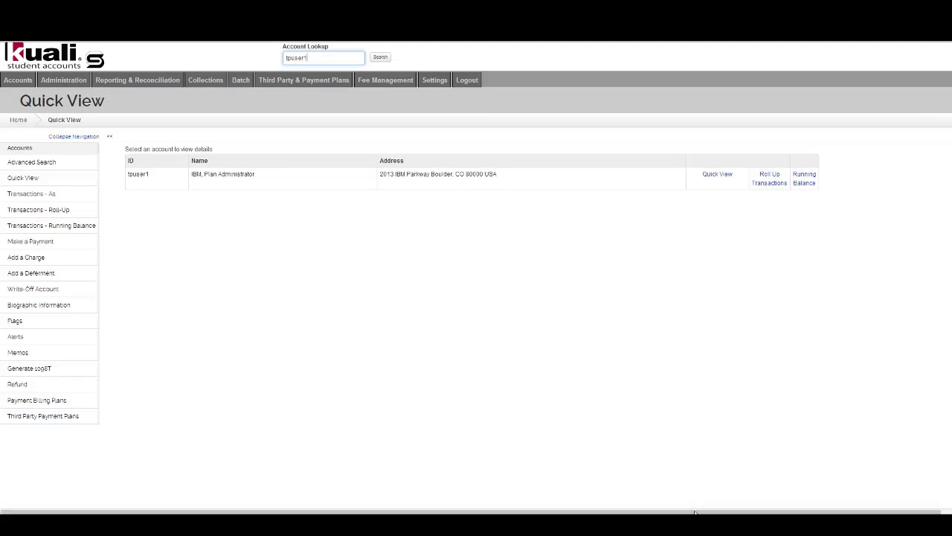
click(726, 175)
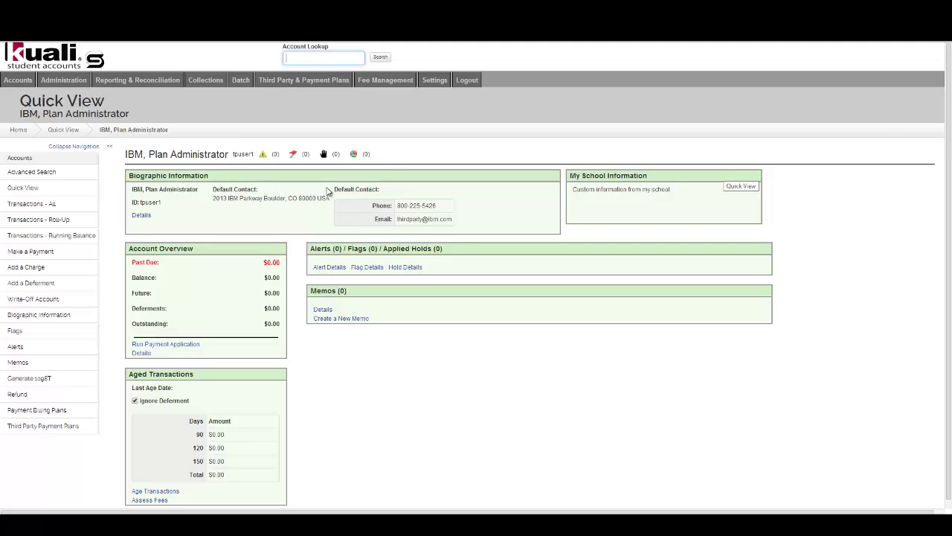
- Look up the original student's account by its user ID and reopen its Quick View
text(user1)
key(Return)
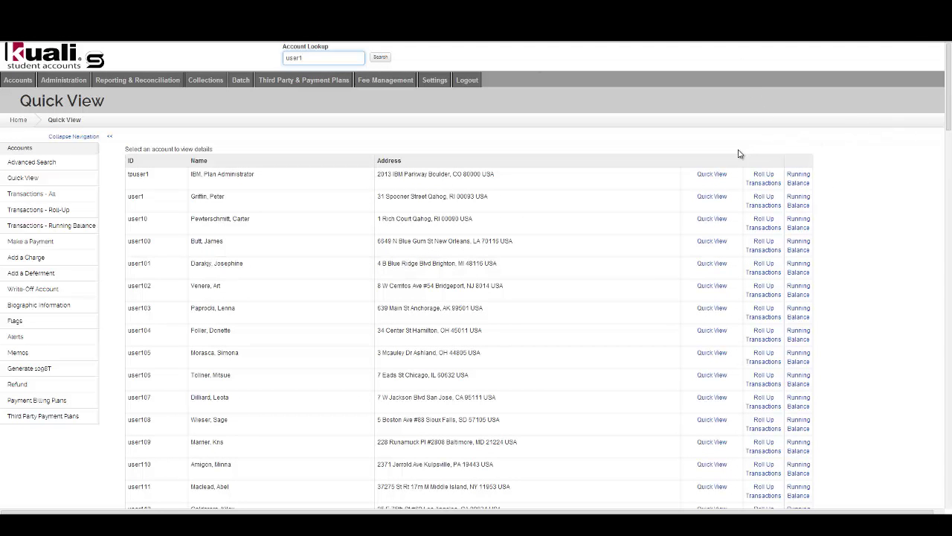
click(718, 198)
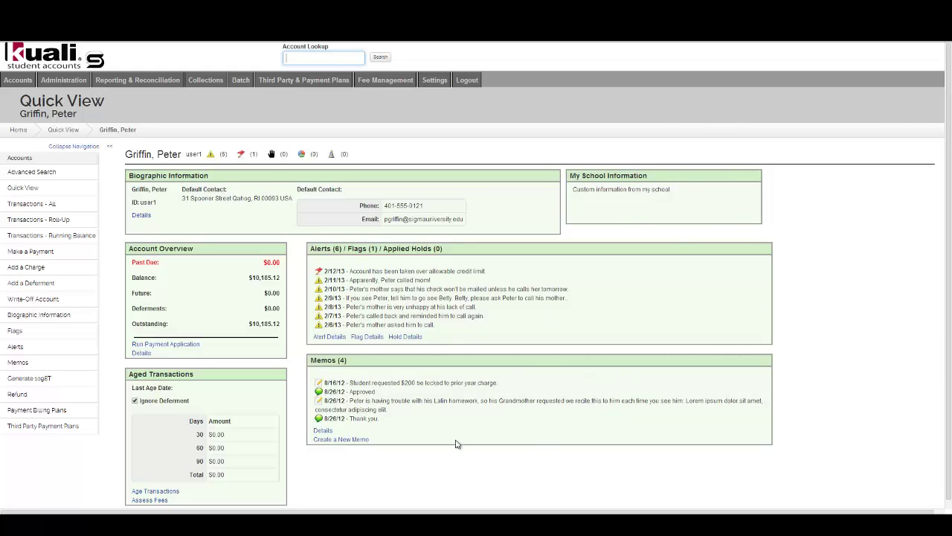
click(423, 463)
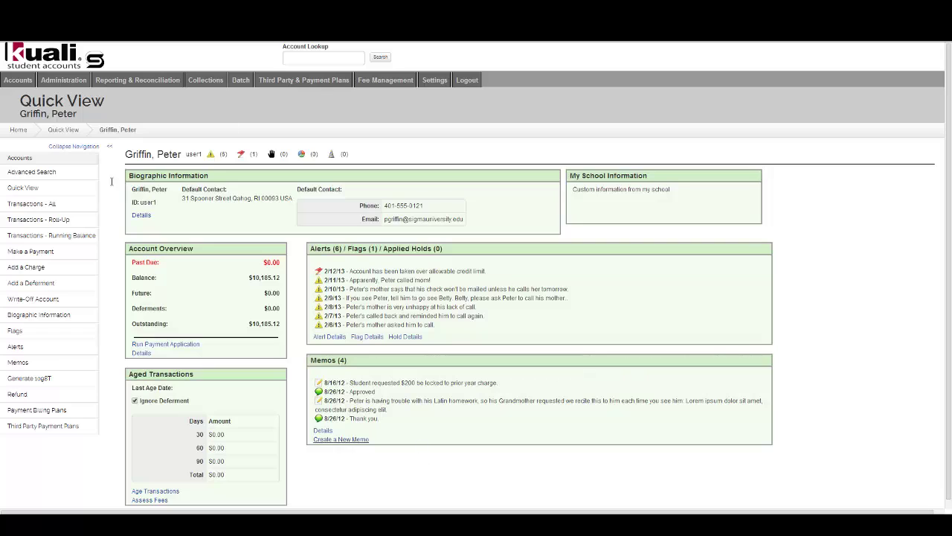
- Open the student's Roll-Up transactions, expand Undergraduate Tuition Charges and check the Show Transactions from options
click(55, 226)
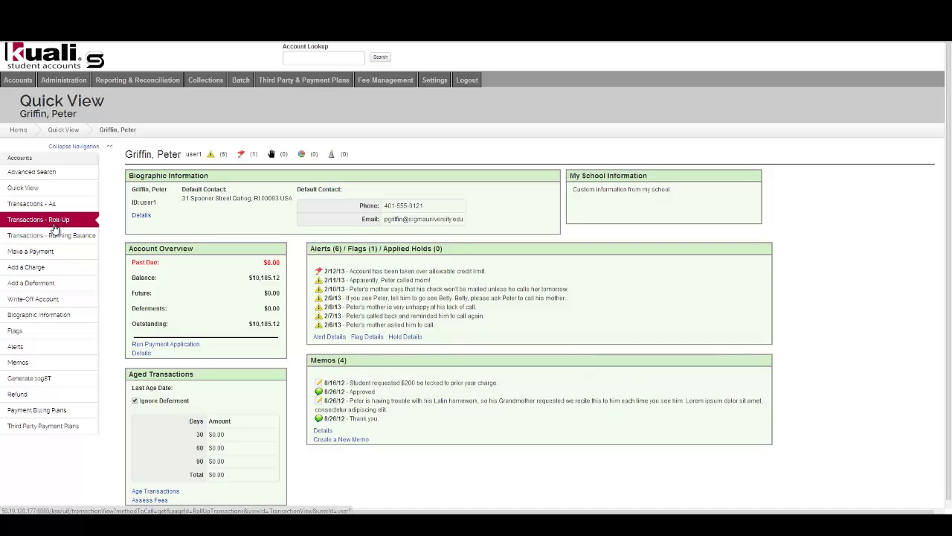
click(55, 225)
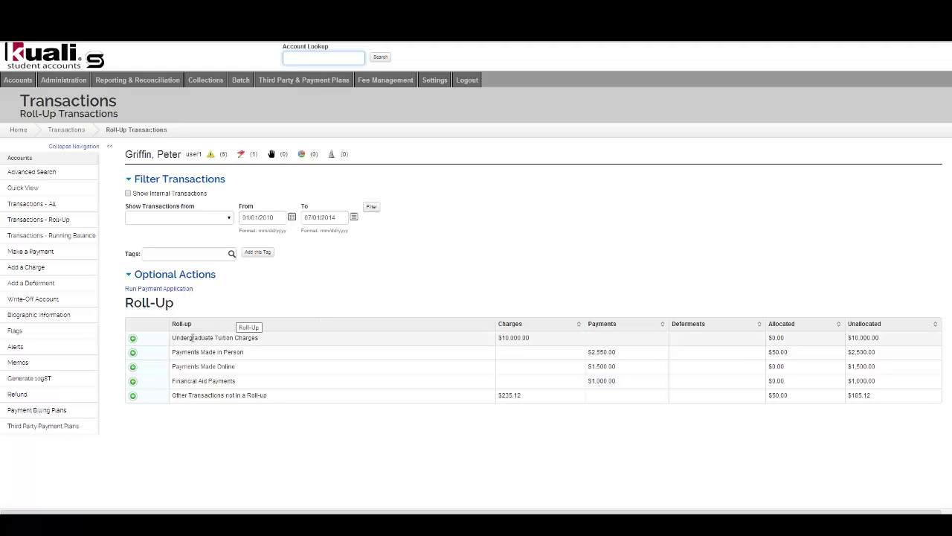
click(133, 338)
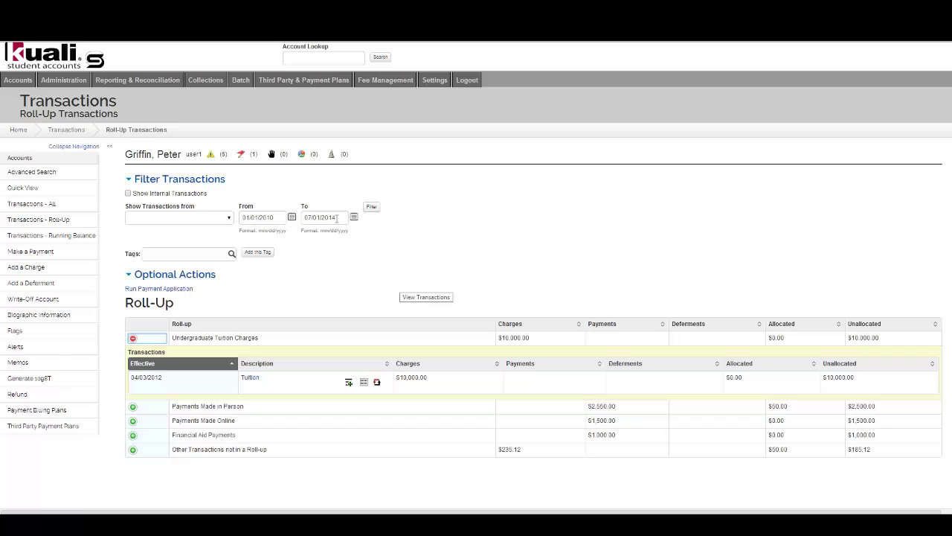
click(229, 217)
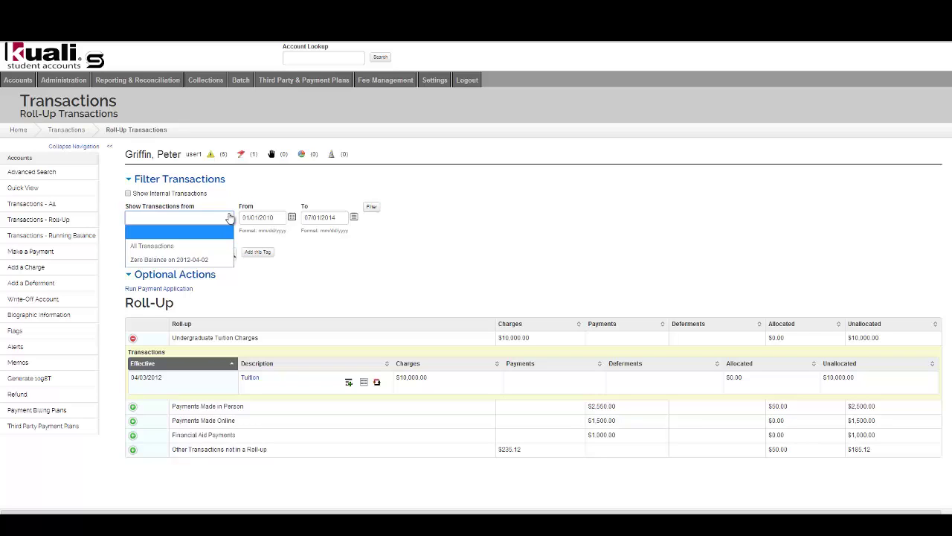
click(476, 270)
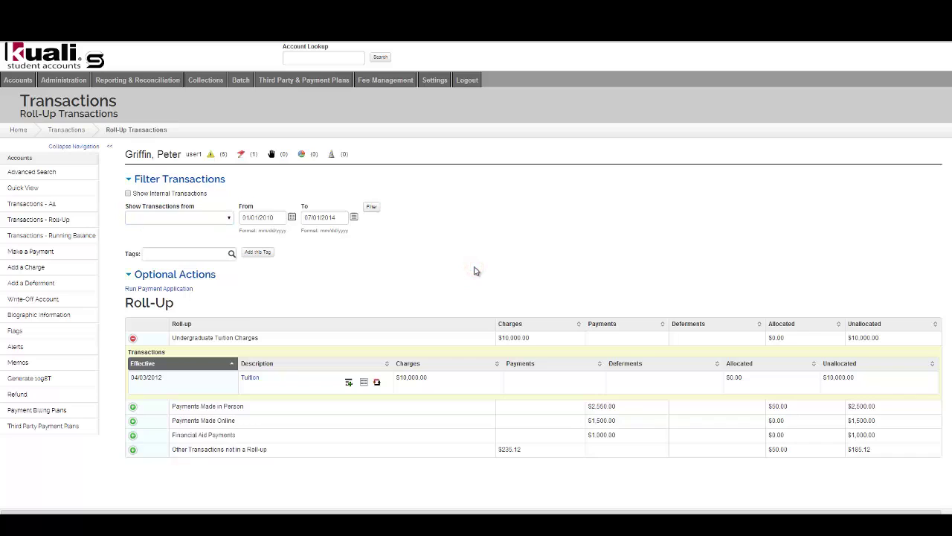
click(594, 254)
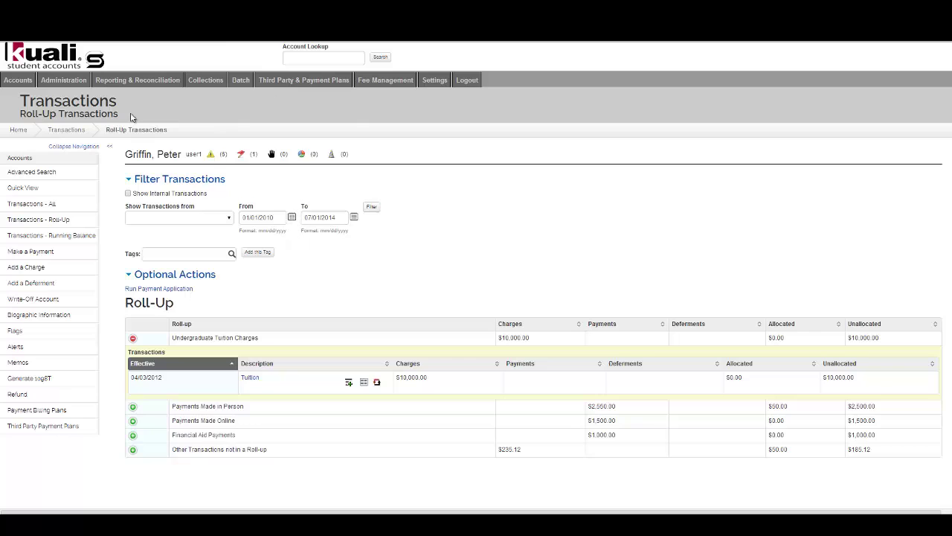
- Open the student's Running Balance transactions and inspect the allocations of the Study Abroad Charge and Cash Payment, collapsing both again
click(76, 235)
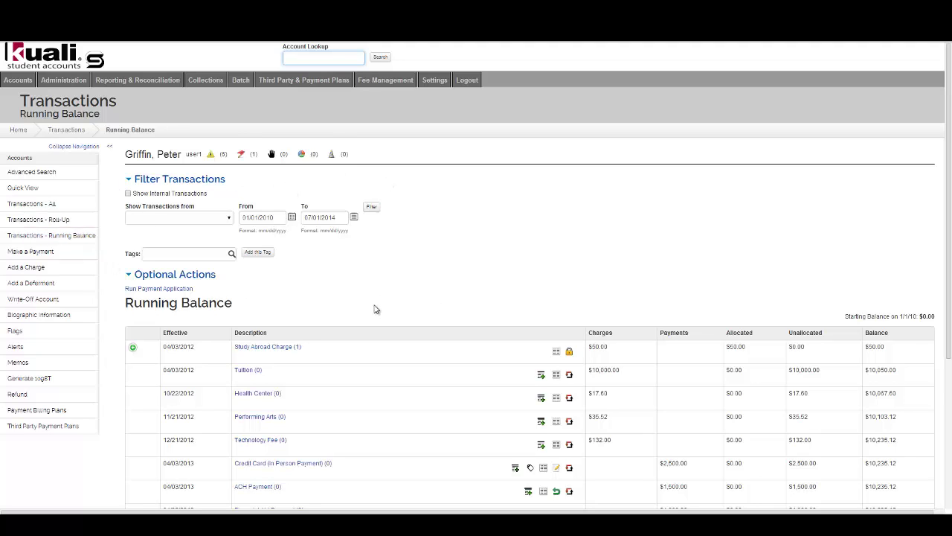
scroll(376, 309, down, 1)
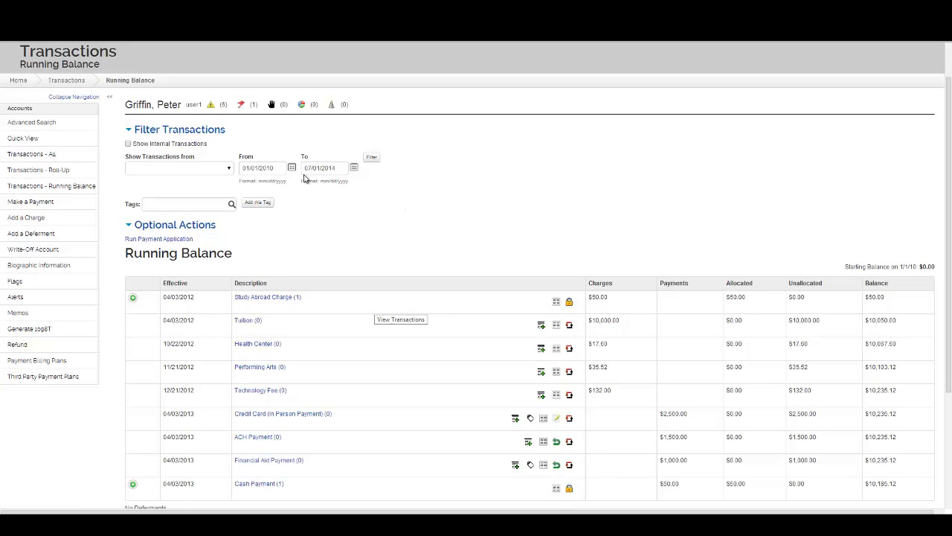
scroll(326, 289, down, 2)
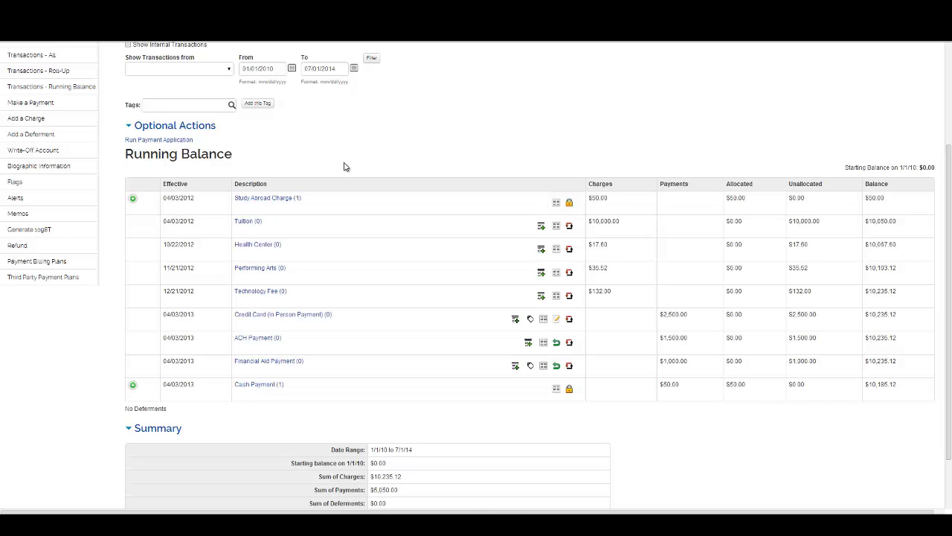
mouse_move(571, 206)
click(132, 199)
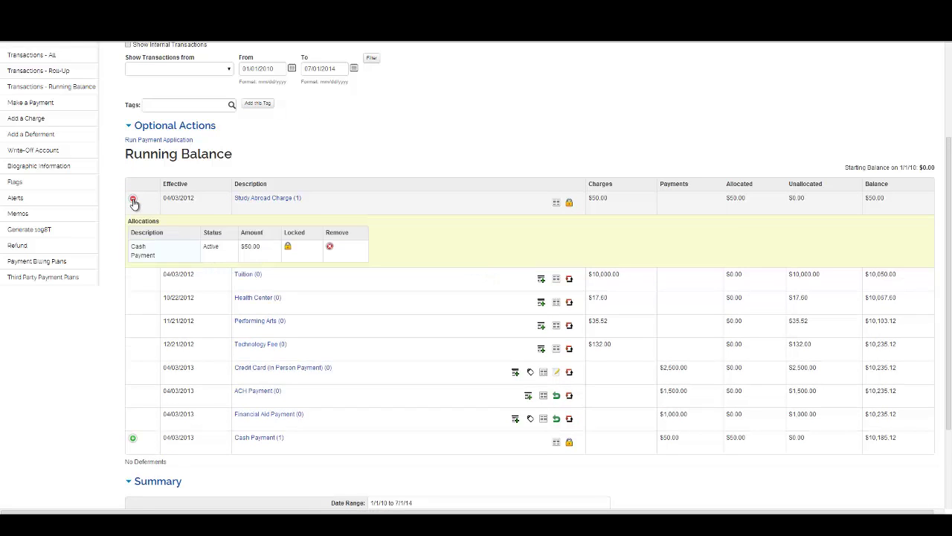
scroll(137, 223, down, 1)
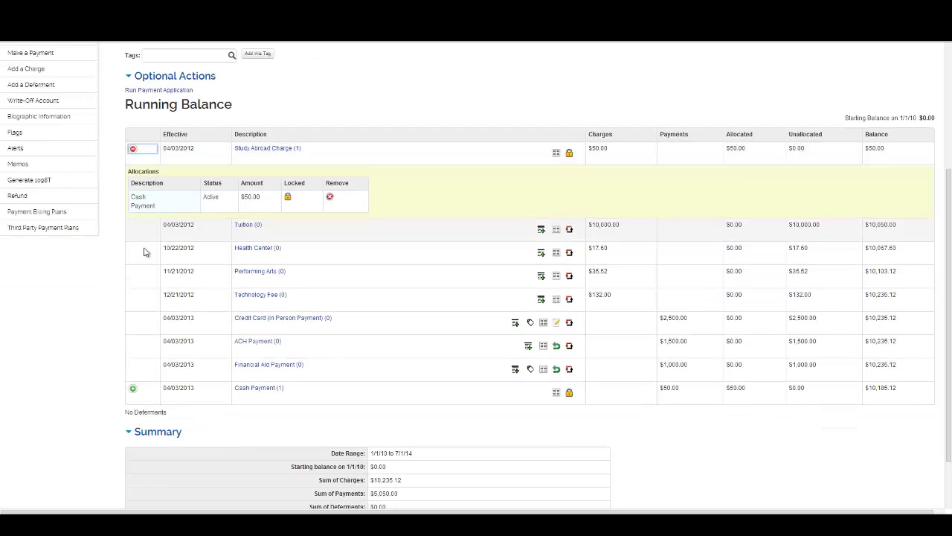
click(133, 390)
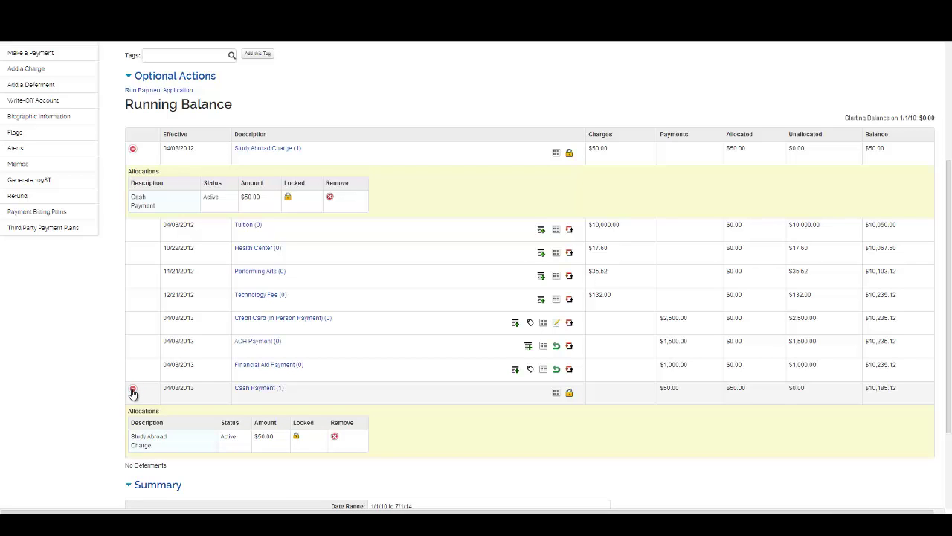
click(132, 148)
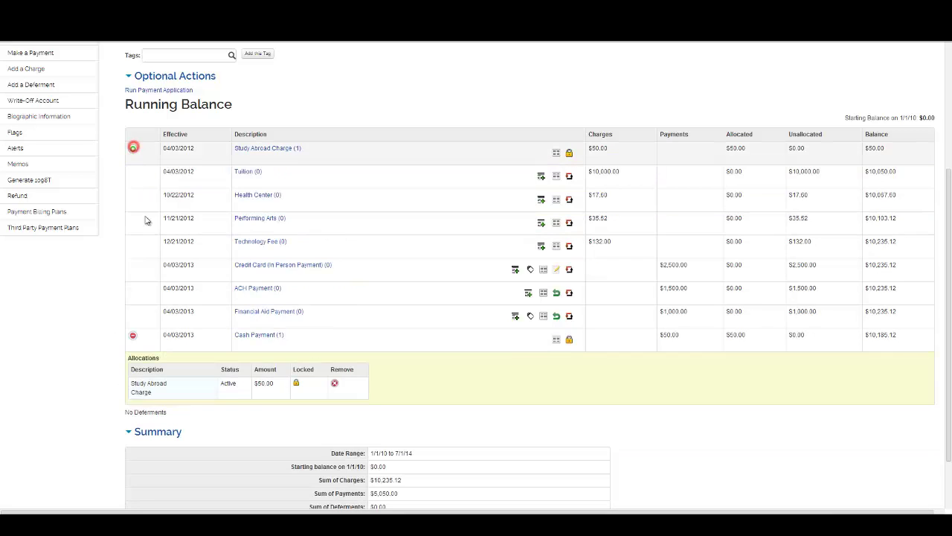
click(133, 335)
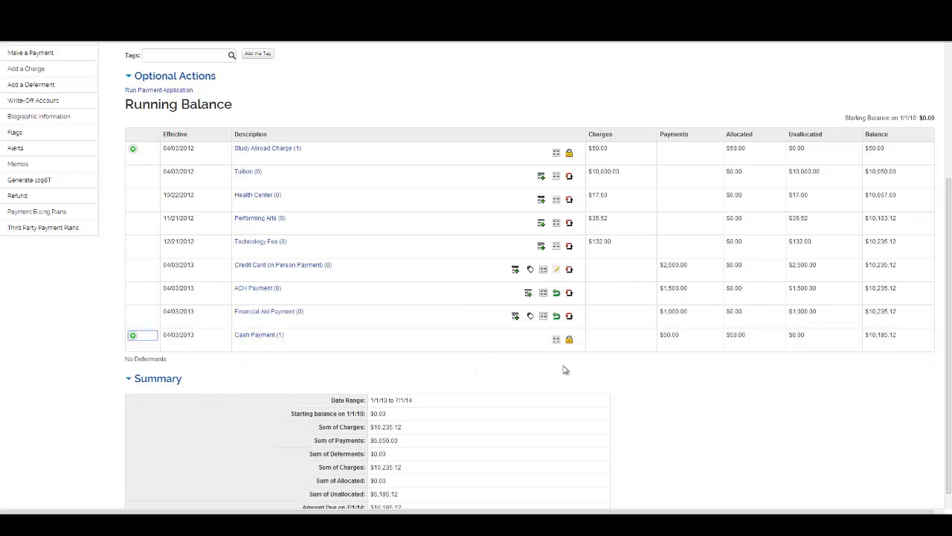
- View and close the receipt for the Study Abroad Charge, and check the tag action on the Credit Card payment
click(557, 154)
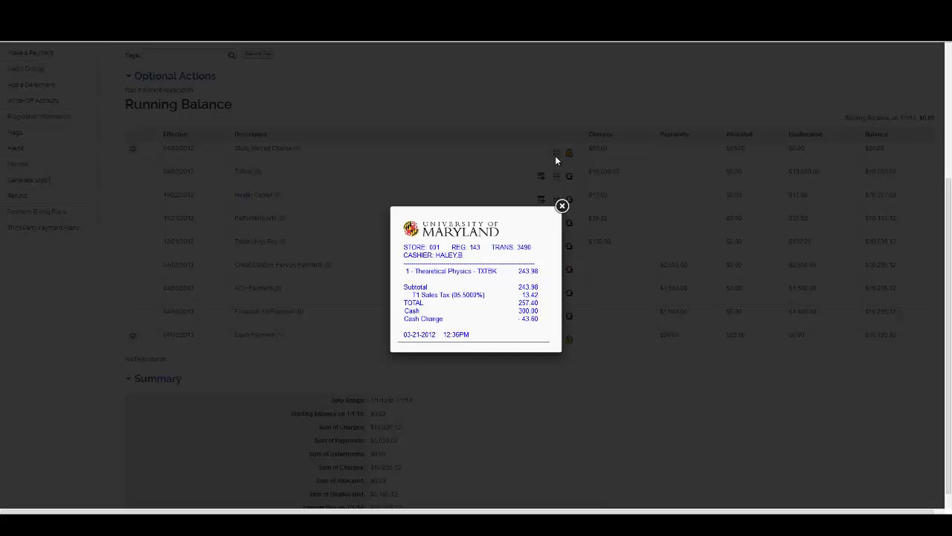
click(563, 206)
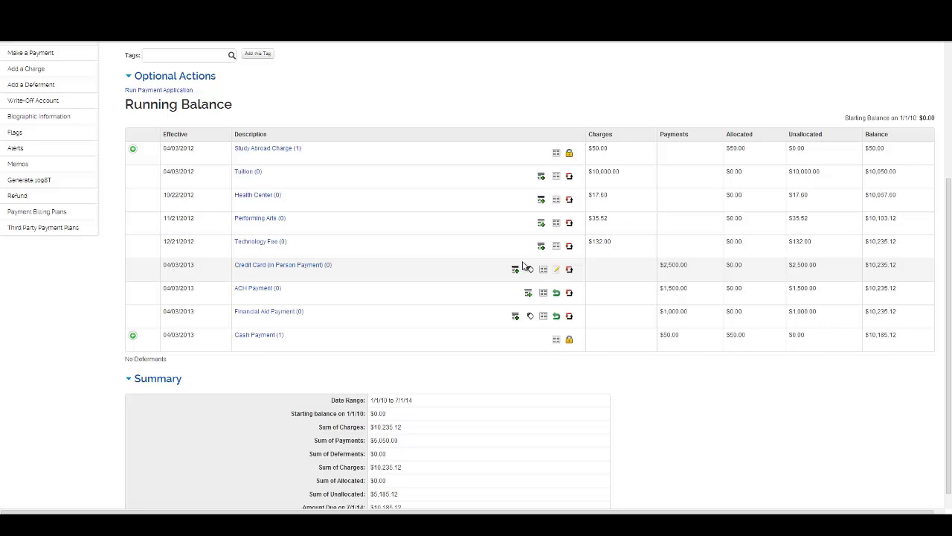
mouse_move(530, 272)
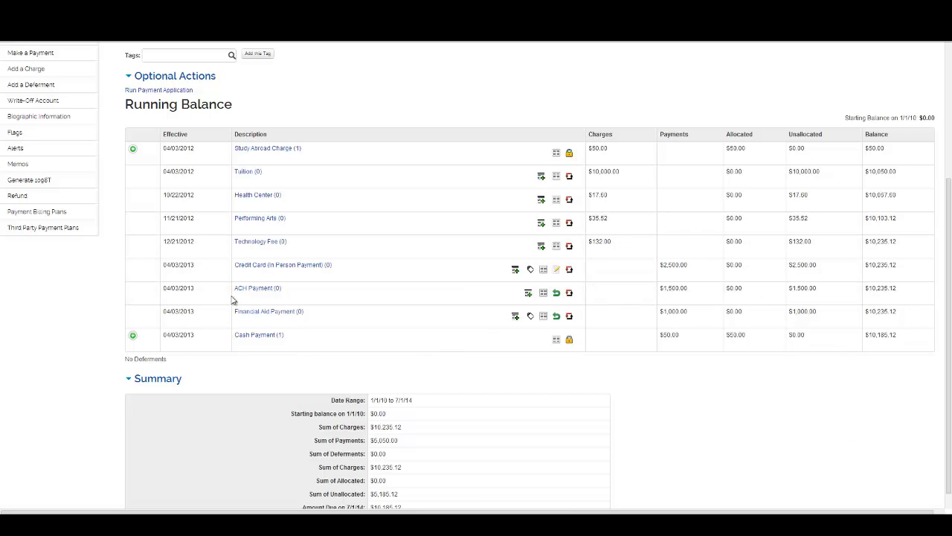
- Add a charge of type 1020 with an amount of 500 to the student's account, keeping the default effective date
scroll(77, 306, up, 3)
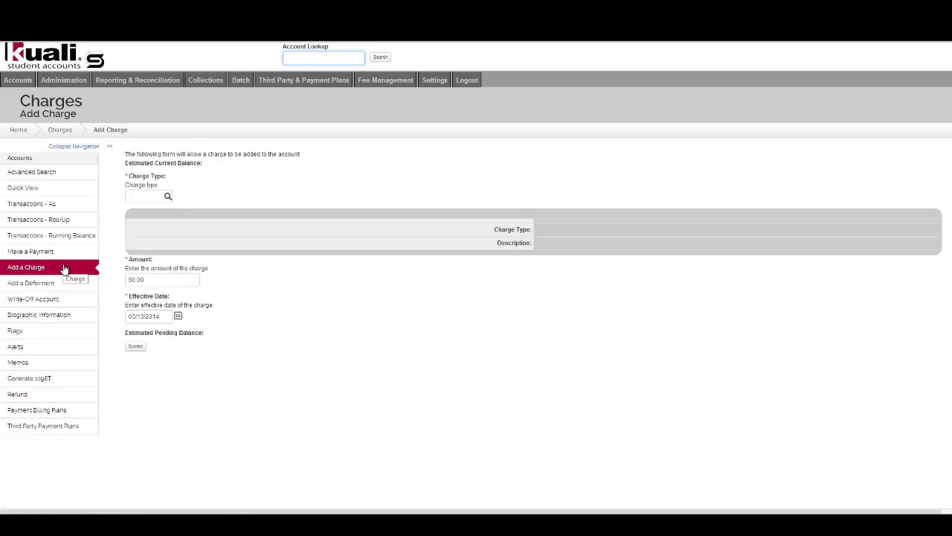
click(142, 195)
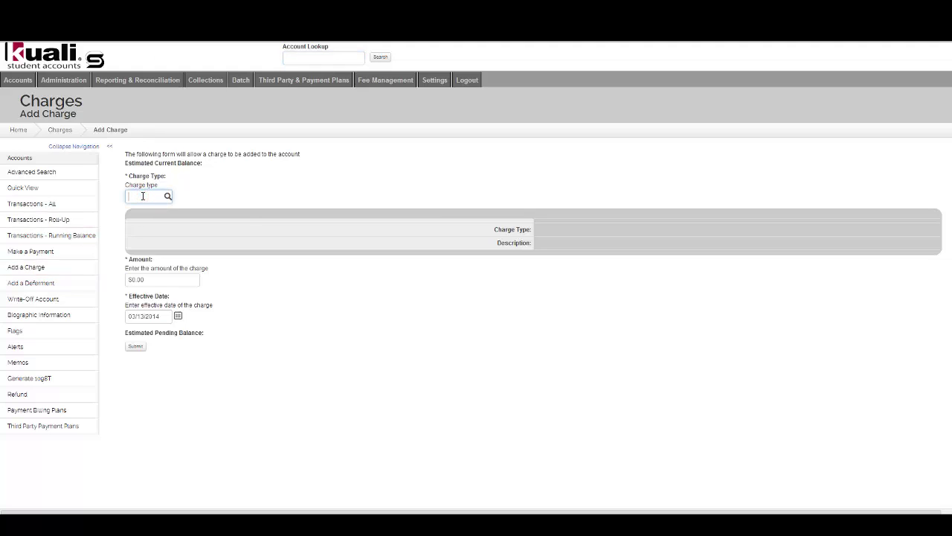
text(1020)
key(Tab)
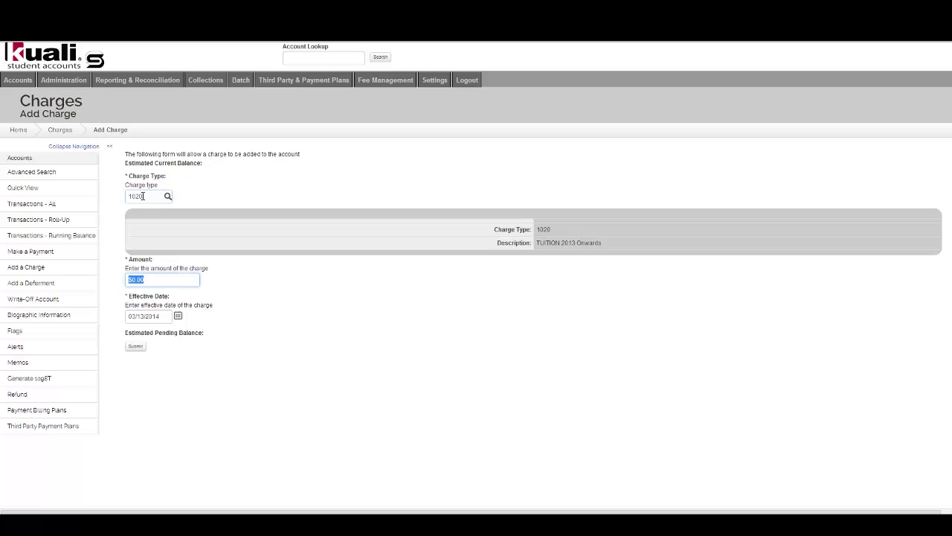
text(500)
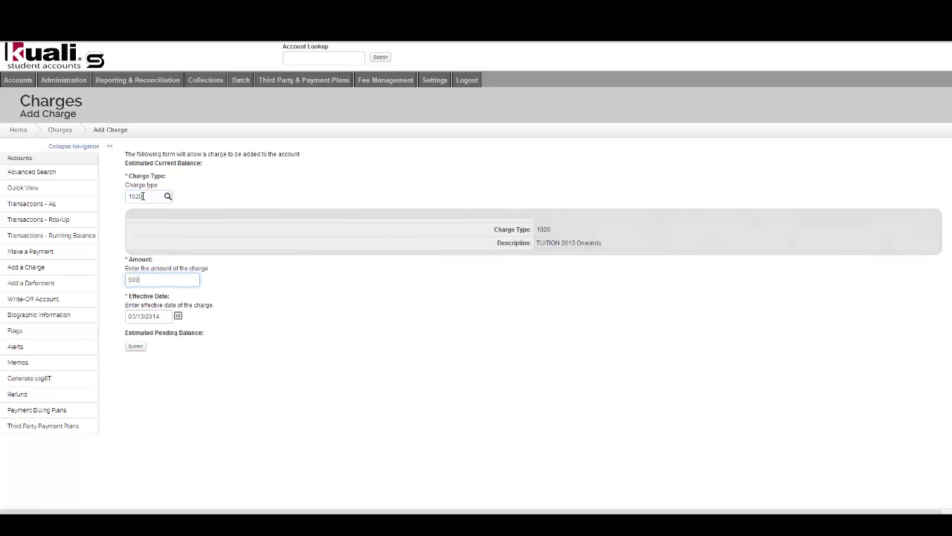
click(135, 345)
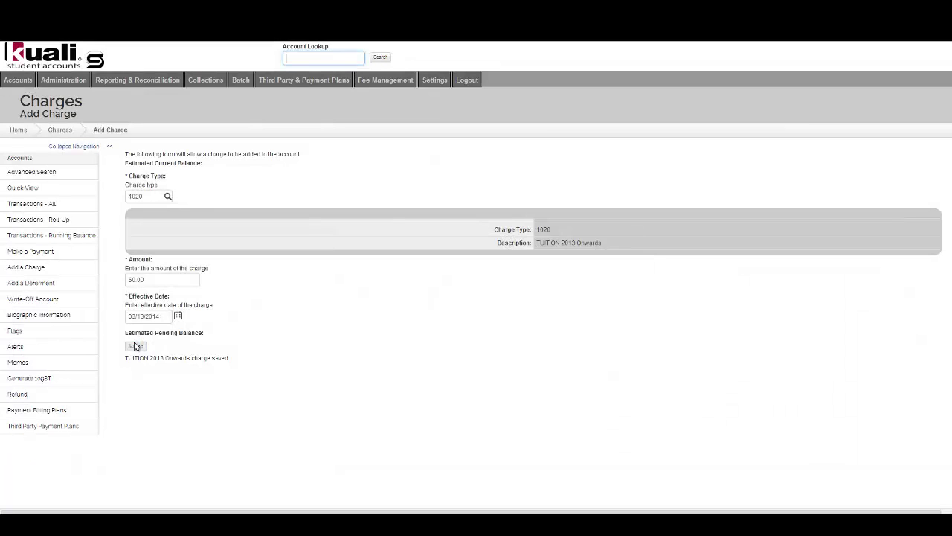
- Add another 500 charge of type 1020 to the student's account with the effective date 03/13/2012
click(63, 273)
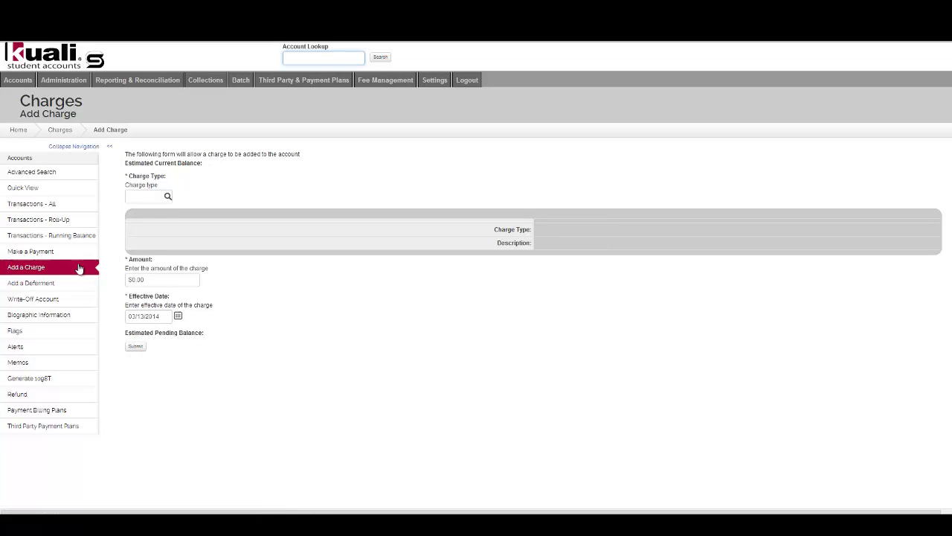
click(137, 198)
text(1020)
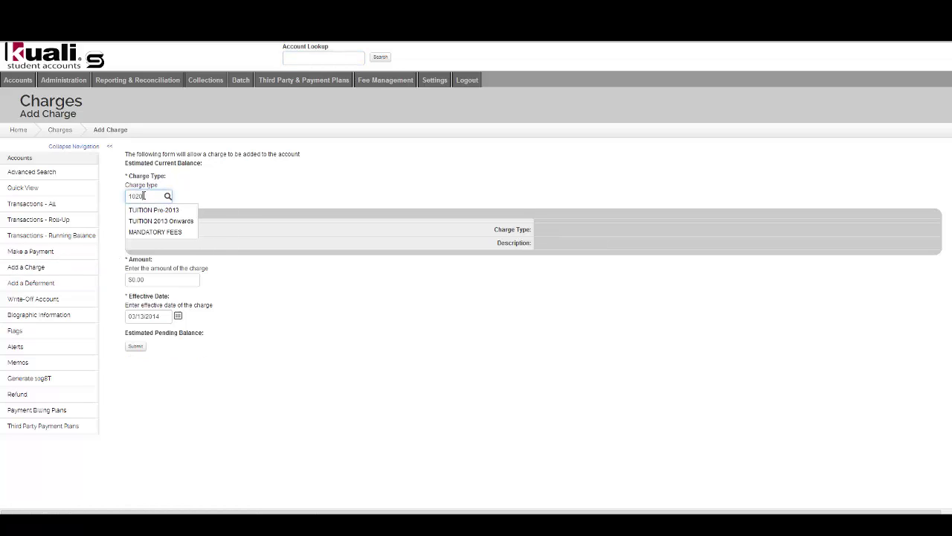
click(157, 316)
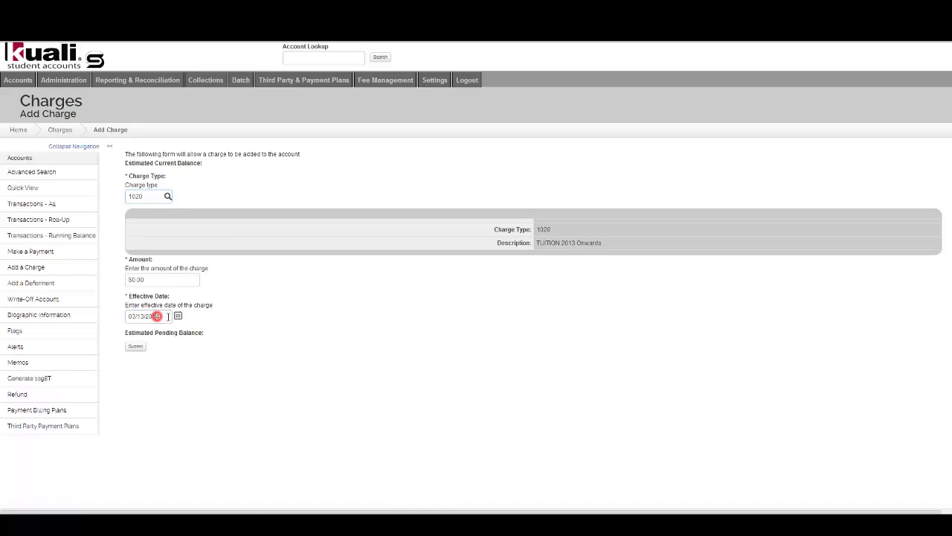
key(BackSpace)
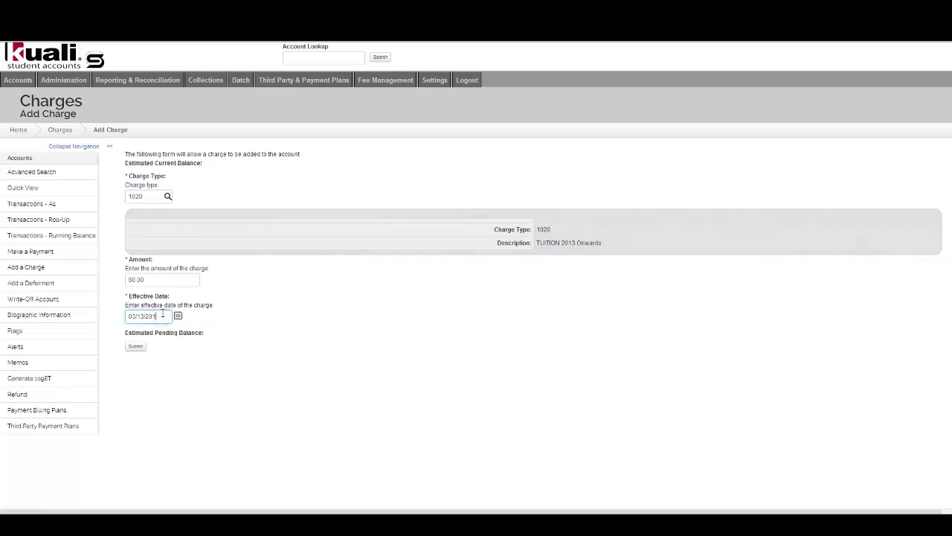
text(2)
click(162, 280)
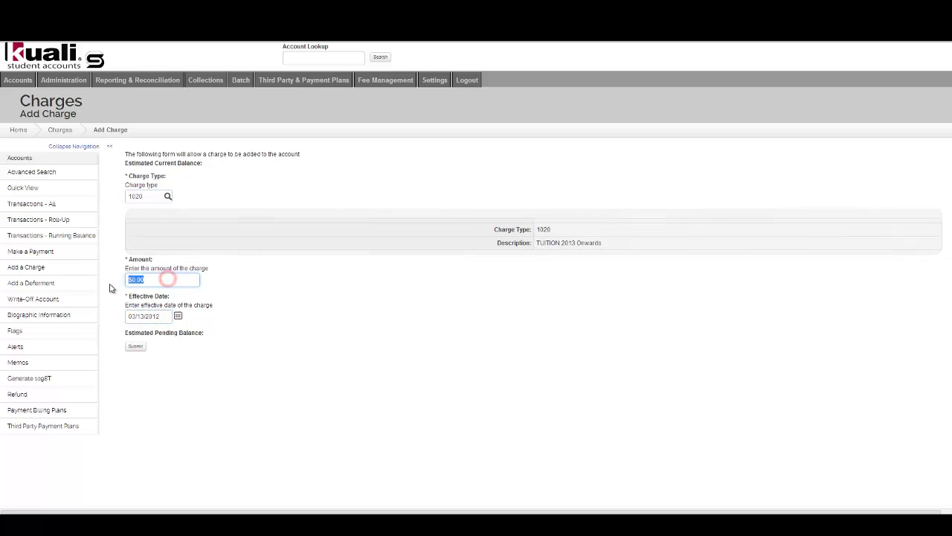
text(500)
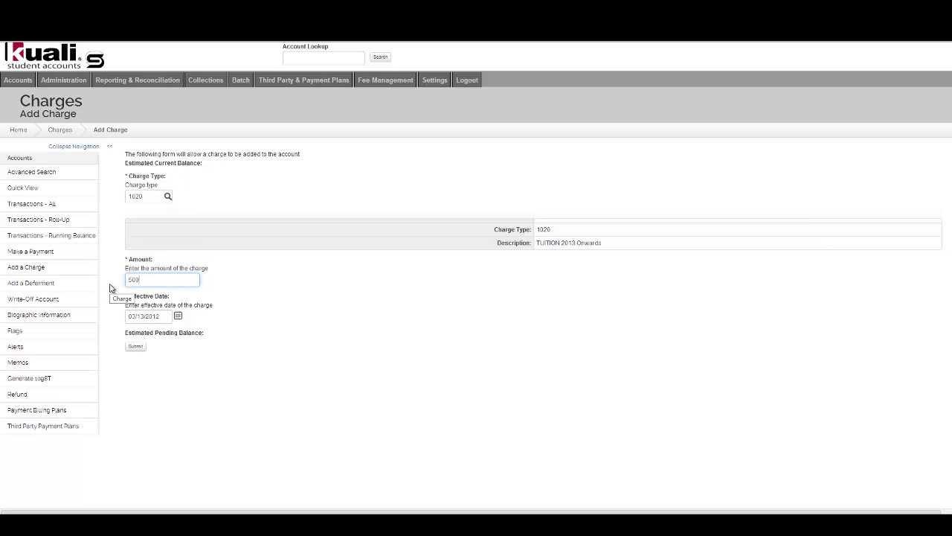
click(134, 344)
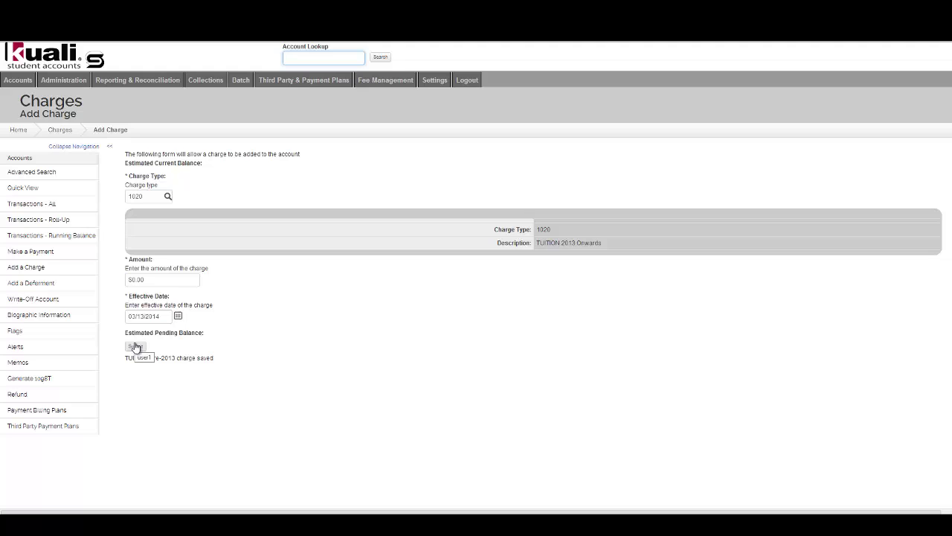
- Reverse the TUITION 2013 Onwards charge from the Running Balance transactions with the memo "Made a mistake, reapplied two years earlier"
click(63, 238)
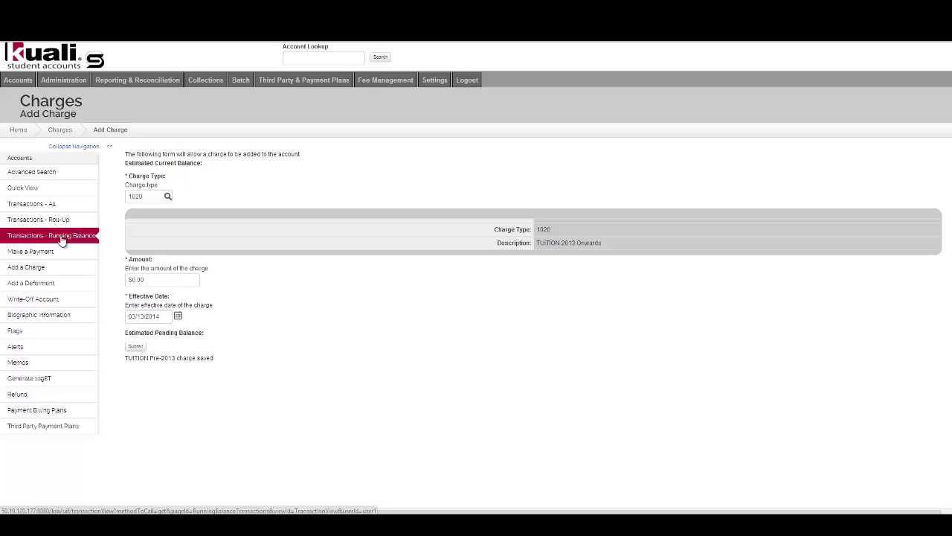
click(61, 237)
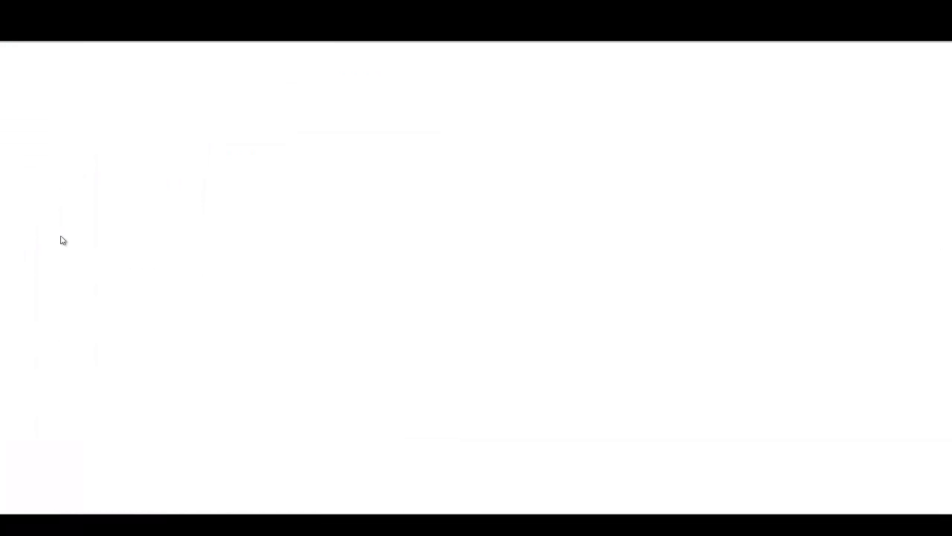
scroll(100, 270, down, 2)
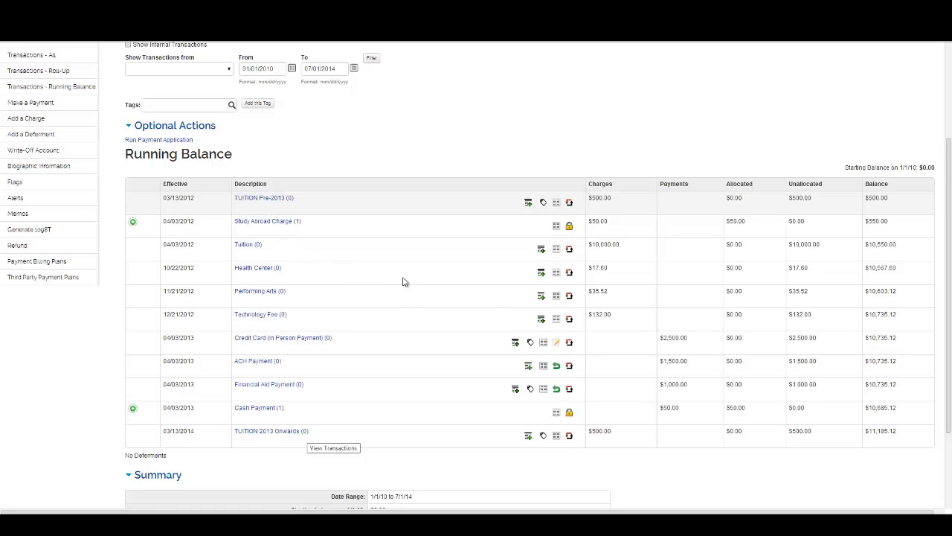
click(570, 438)
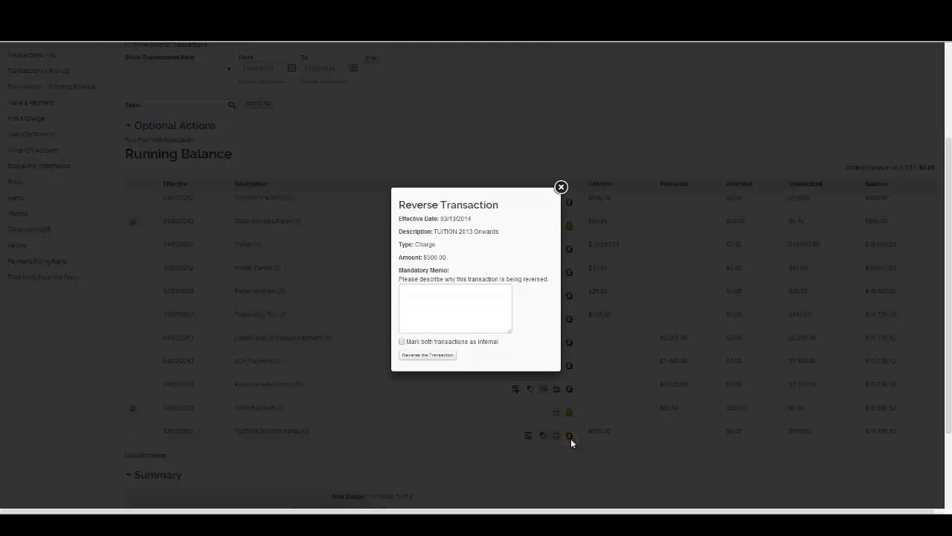
click(469, 291)
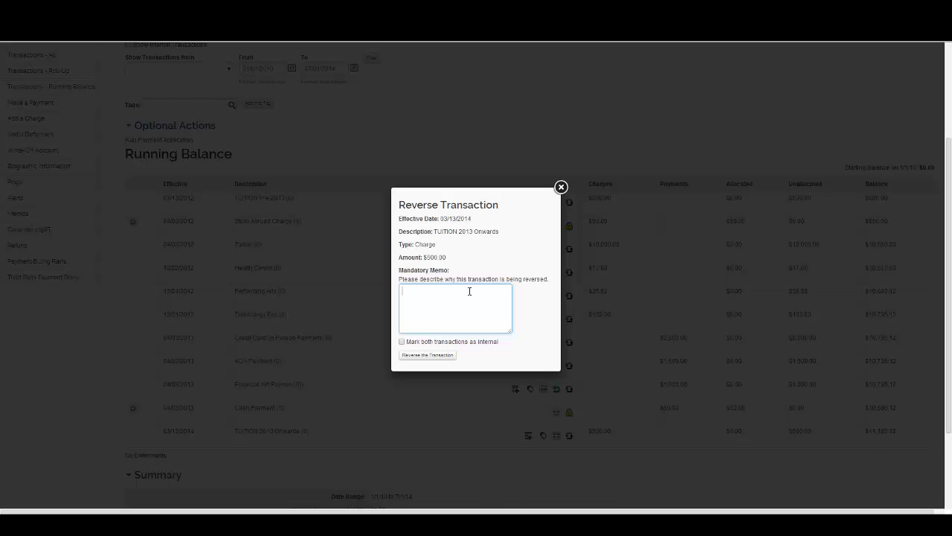
text(Made a mistake, reapplied two years earlier)
click(446, 355)
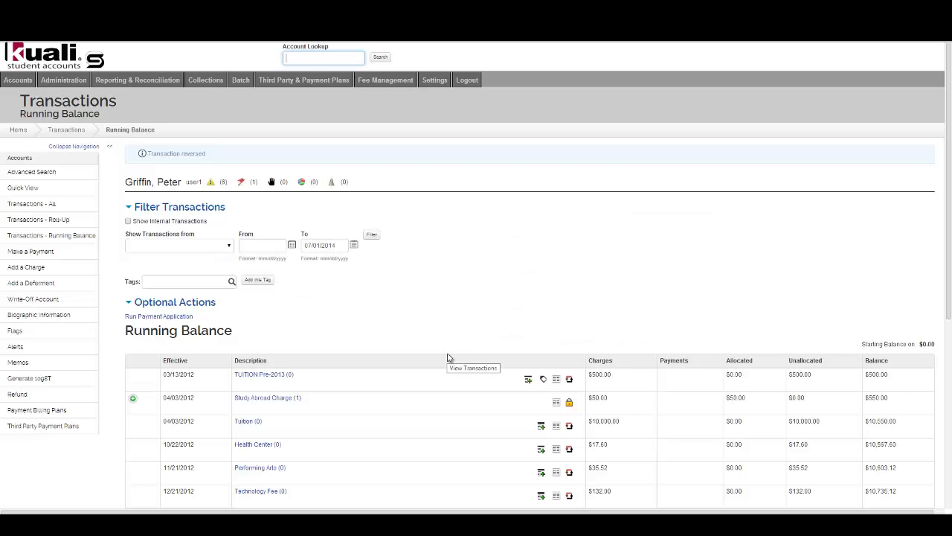
- Check the reversal entries and the memo action on the reversed tuition charge, and open the student's Quick View
scroll(449, 358, down, 3)
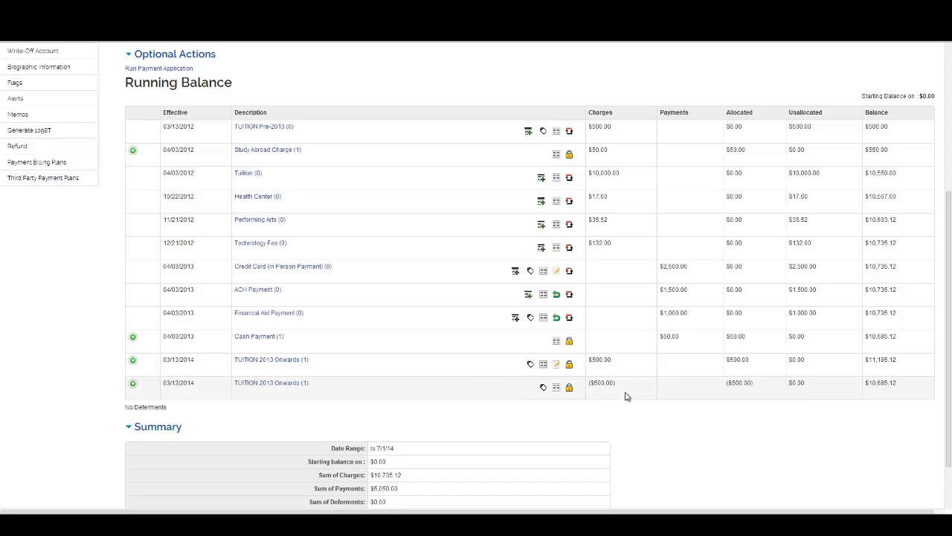
click(557, 367)
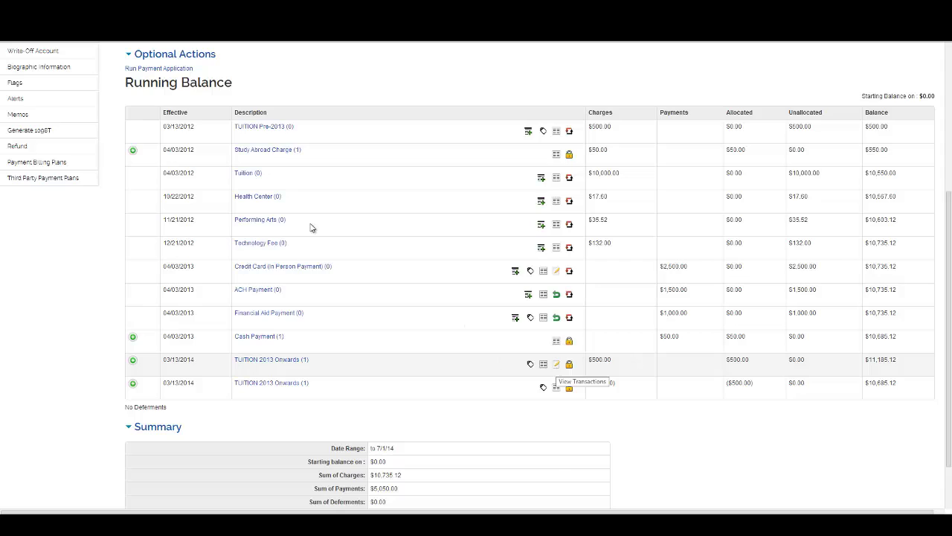
click(76, 141)
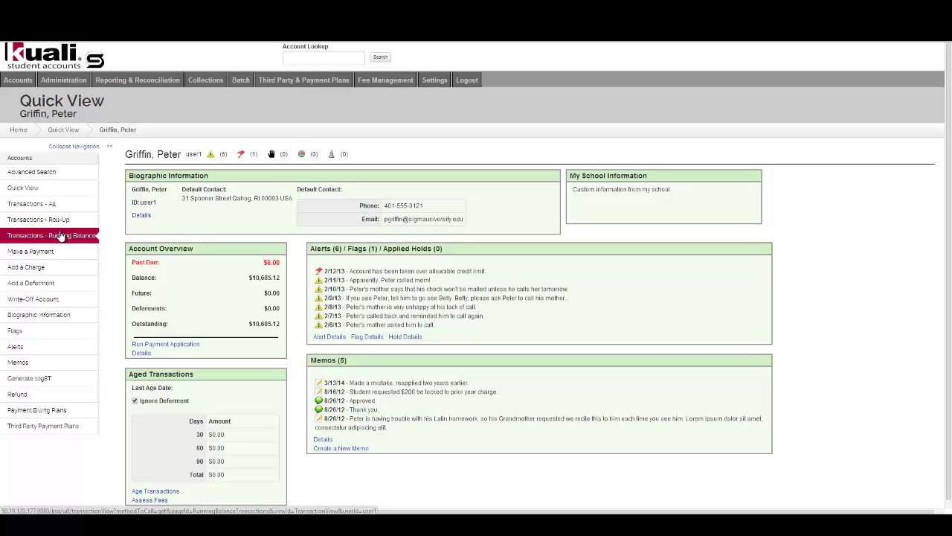
- Reopen the student's Running Balance transactions, then view and close the Transaction Details of the Technology Fee
click(61, 236)
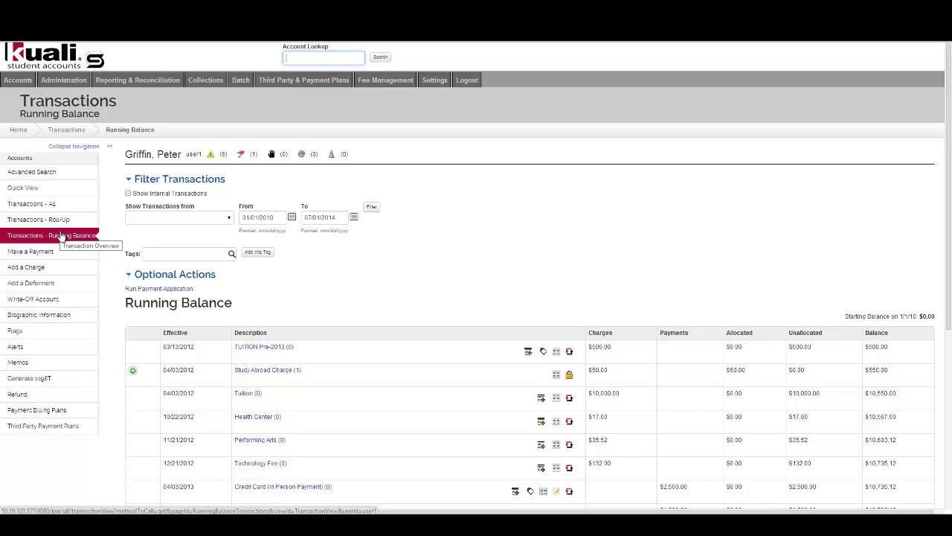
scroll(155, 334, down, 2)
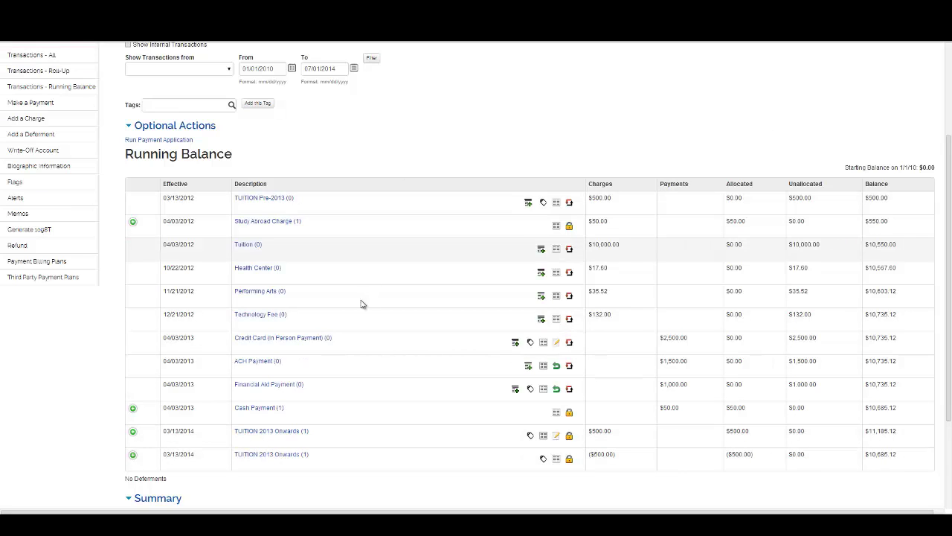
click(266, 315)
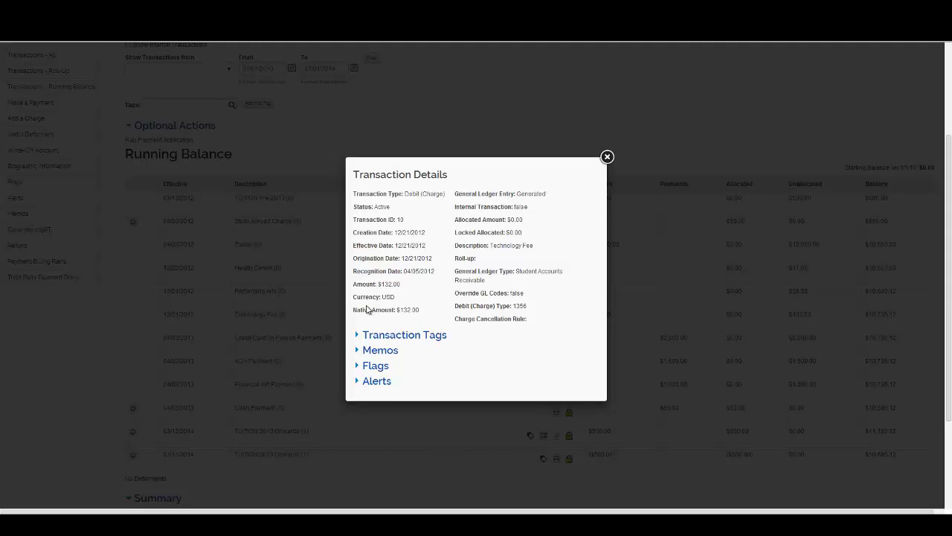
click(609, 157)
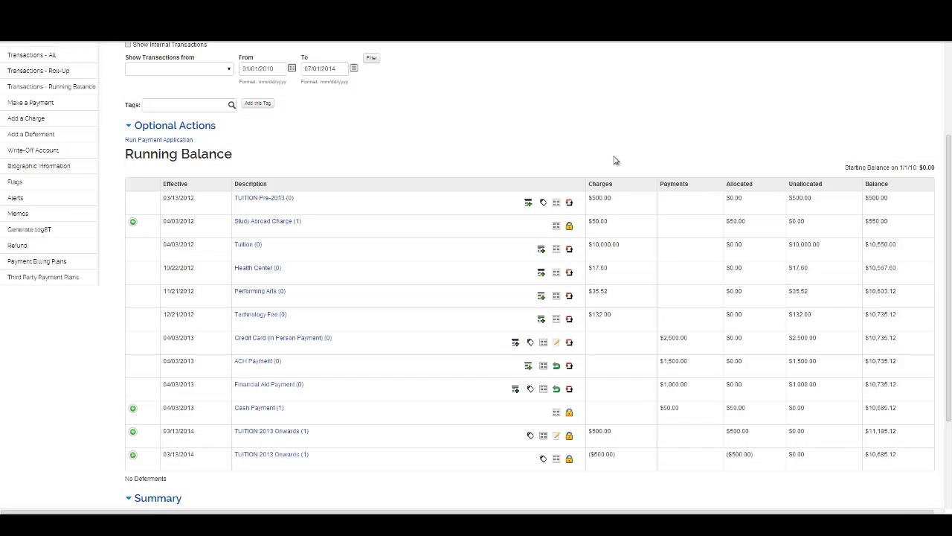
- Open the System Activity log in Administration and look through the recent charge entity changes
scroll(231, 171, up, 2)
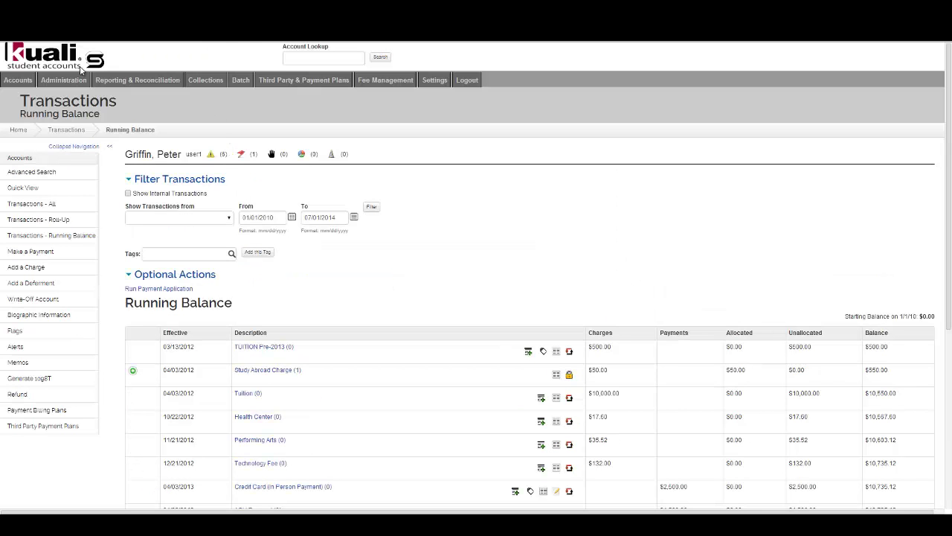
click(57, 81)
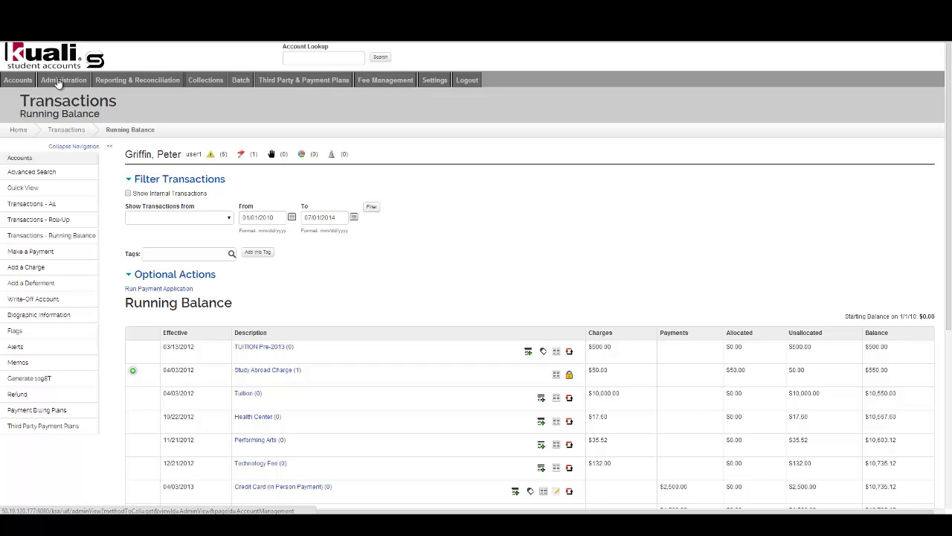
click(58, 82)
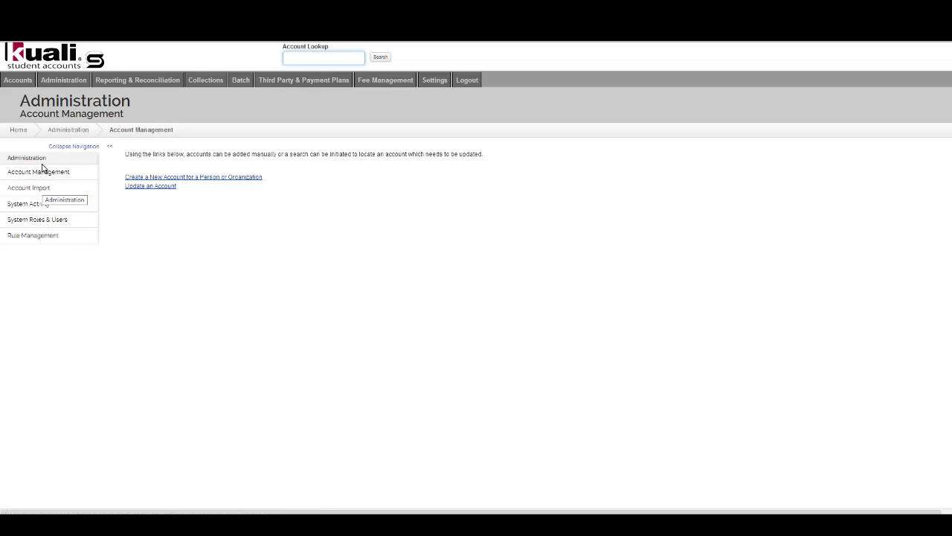
click(34, 205)
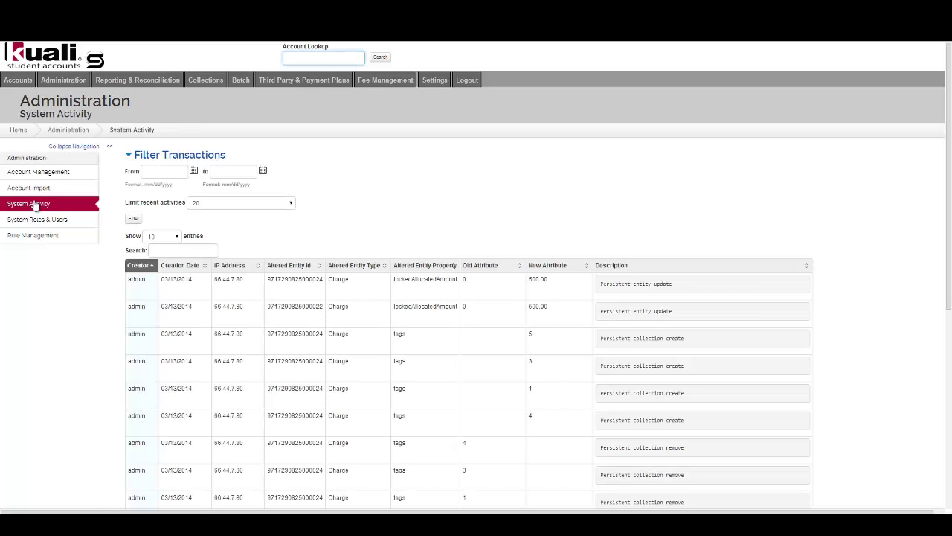
scroll(372, 336, down, 3)
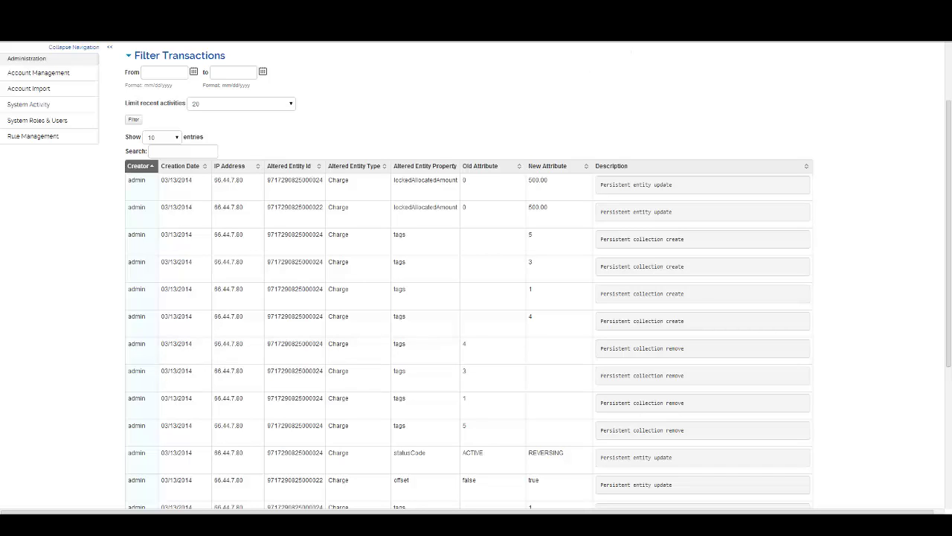
scroll(326, 97, up, 3)
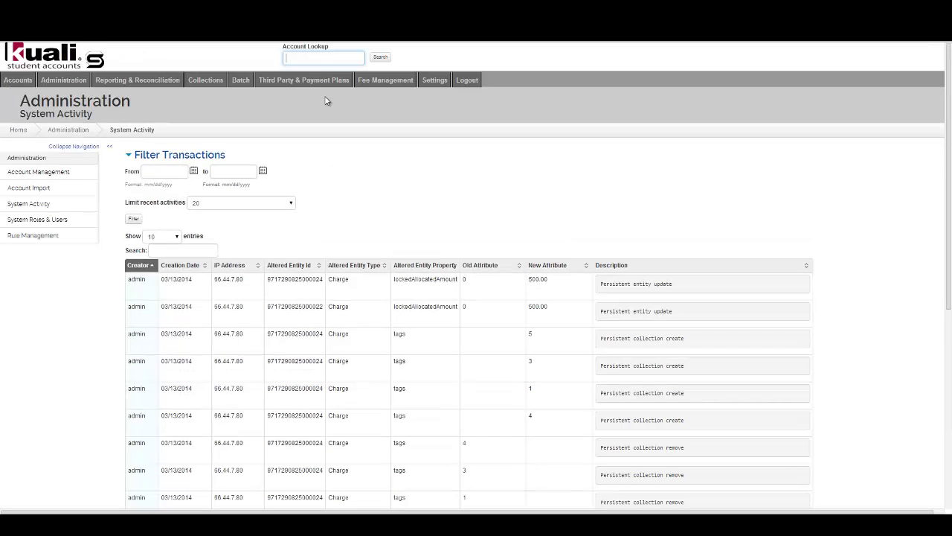
- Make the transactions effective in General Ledger Pending under Reporting & Reconciliation, and refresh the list of pending entries
click(172, 81)
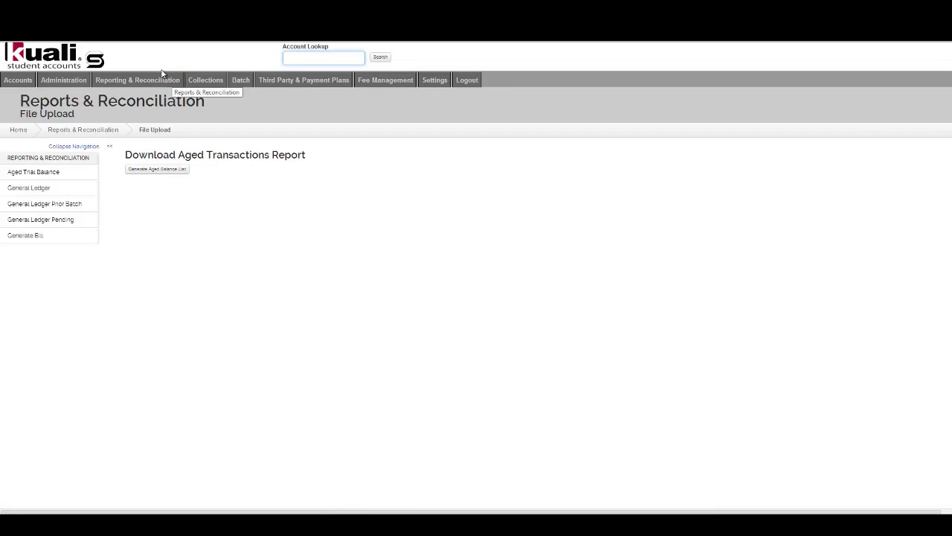
click(75, 218)
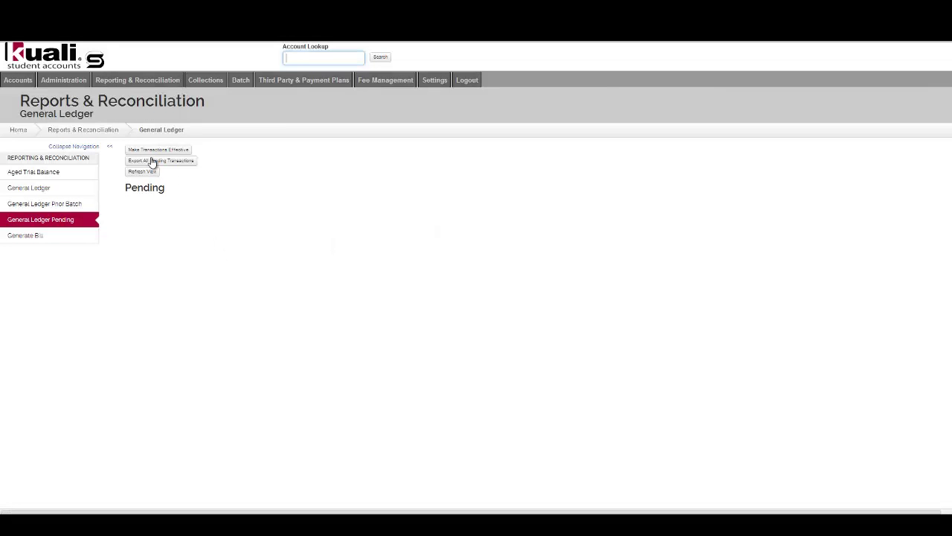
click(153, 151)
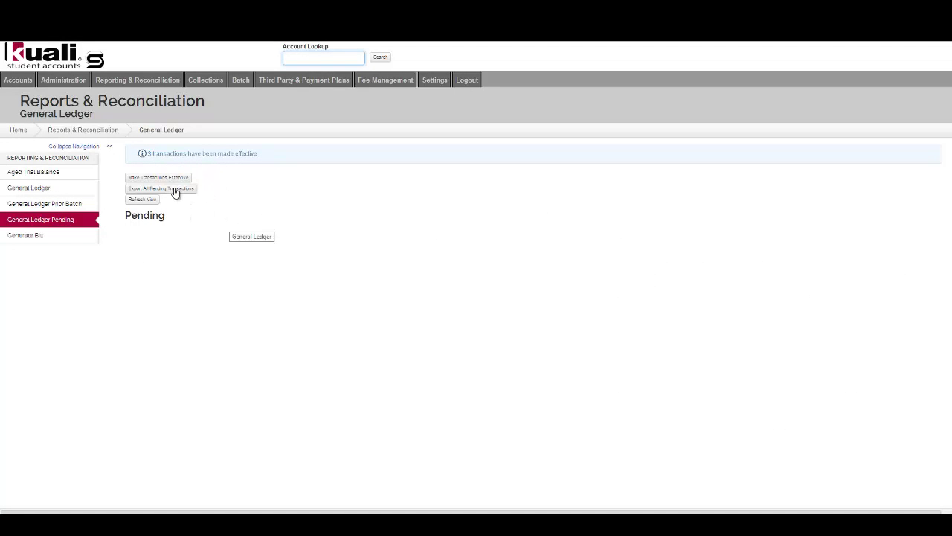
click(144, 201)
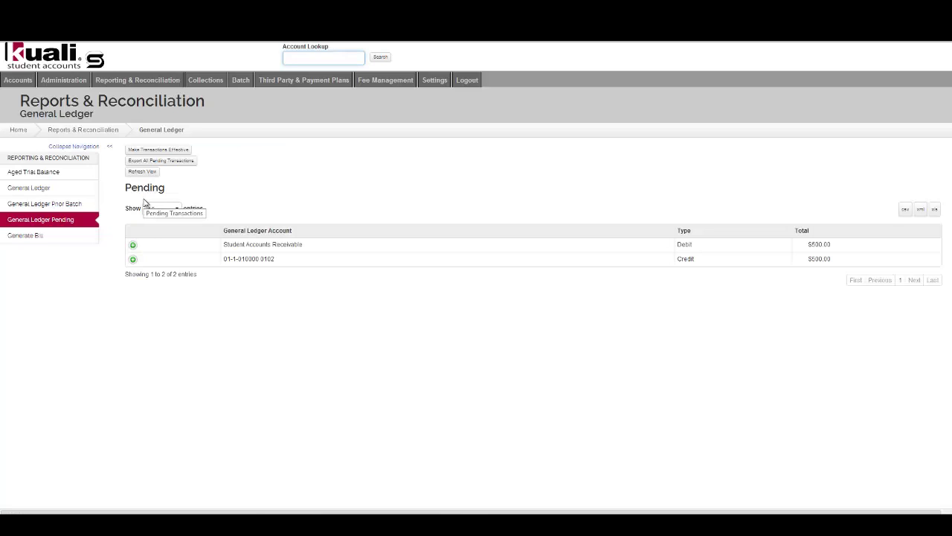
- Expand the pending transactions under the Credit general ledger account
click(133, 260)
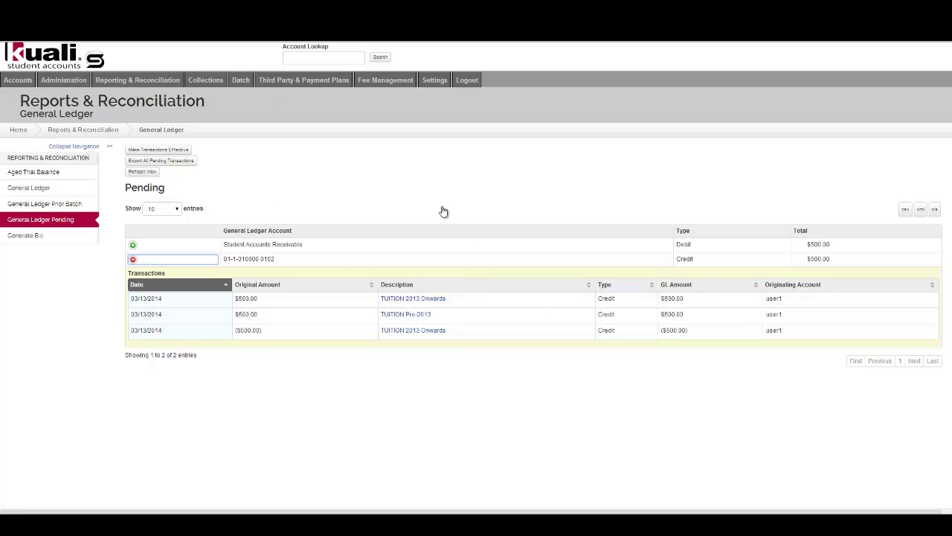
- Open Settings and look through the currency types and the Roll-Ups definitions
click(443, 83)
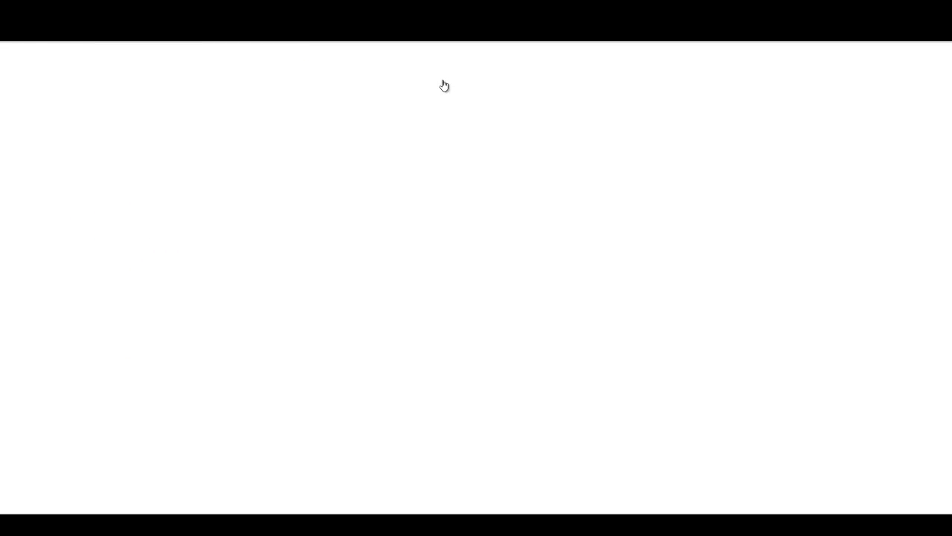
scroll(384, 187, down, 3)
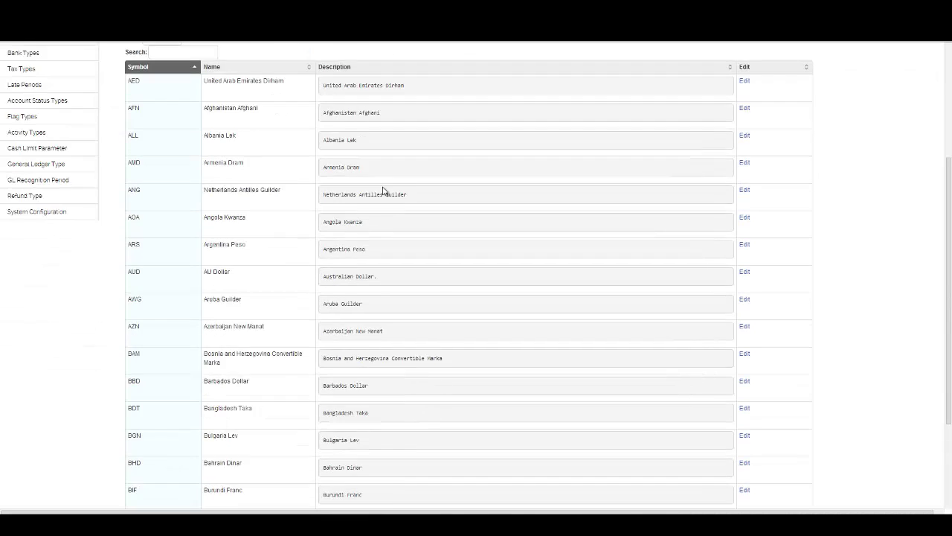
scroll(385, 310, up, 3)
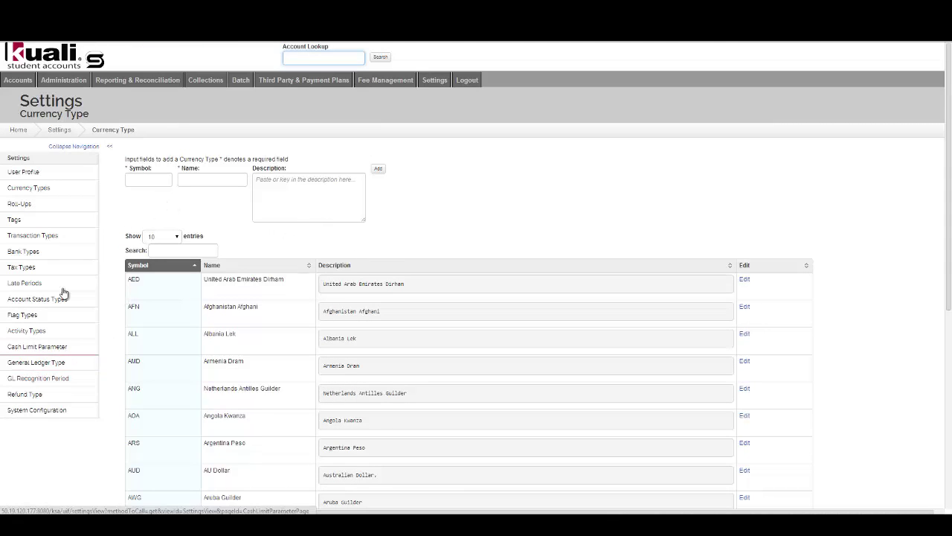
click(55, 209)
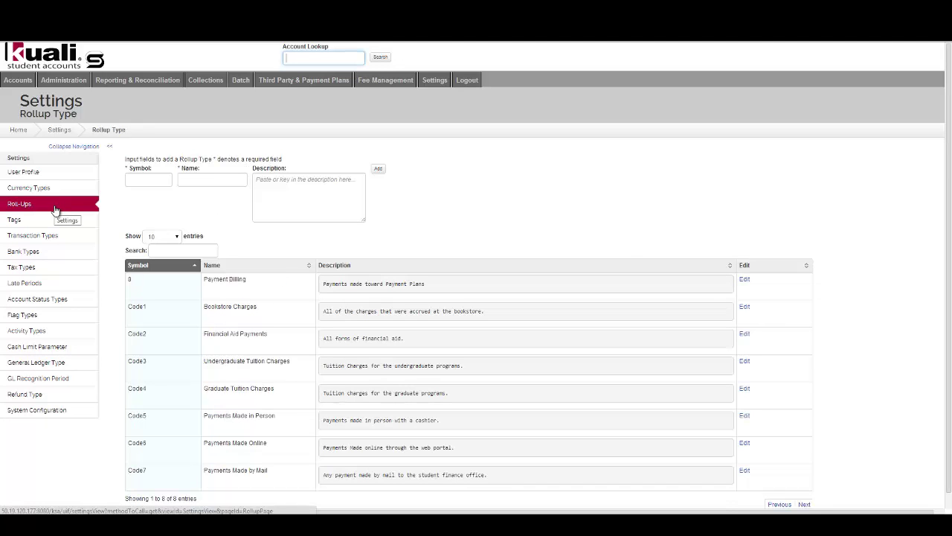
scroll(298, 312, down, 1)
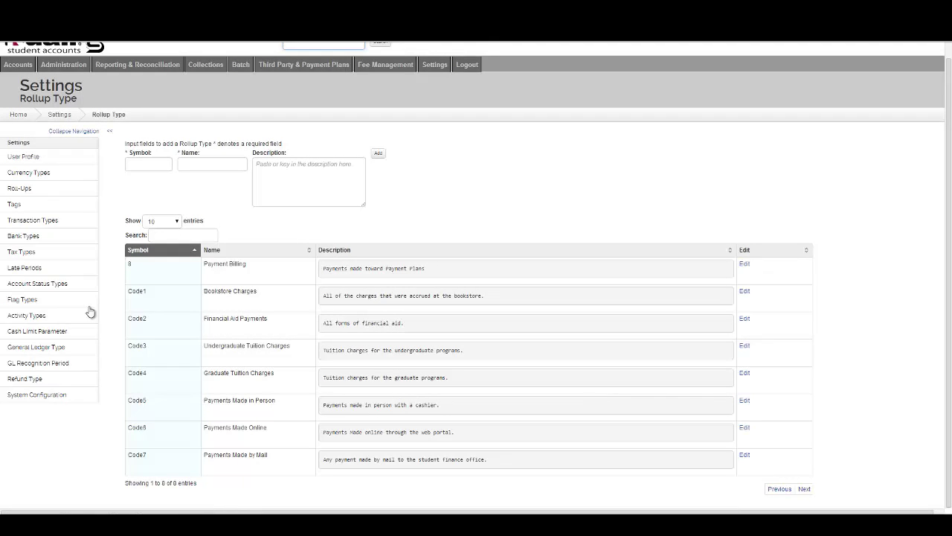
- Open the Transaction Types settings, search for 1020 and expand its history
click(53, 226)
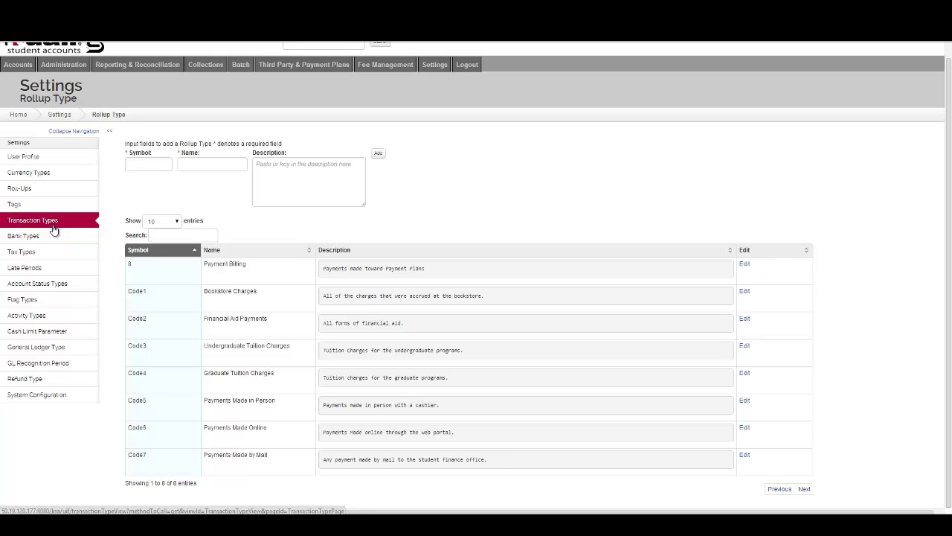
click(53, 226)
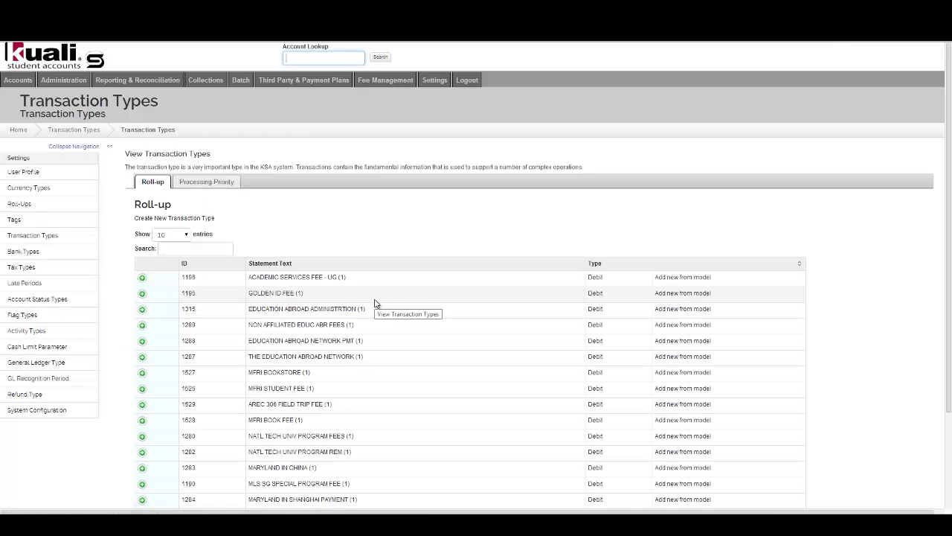
click(193, 248)
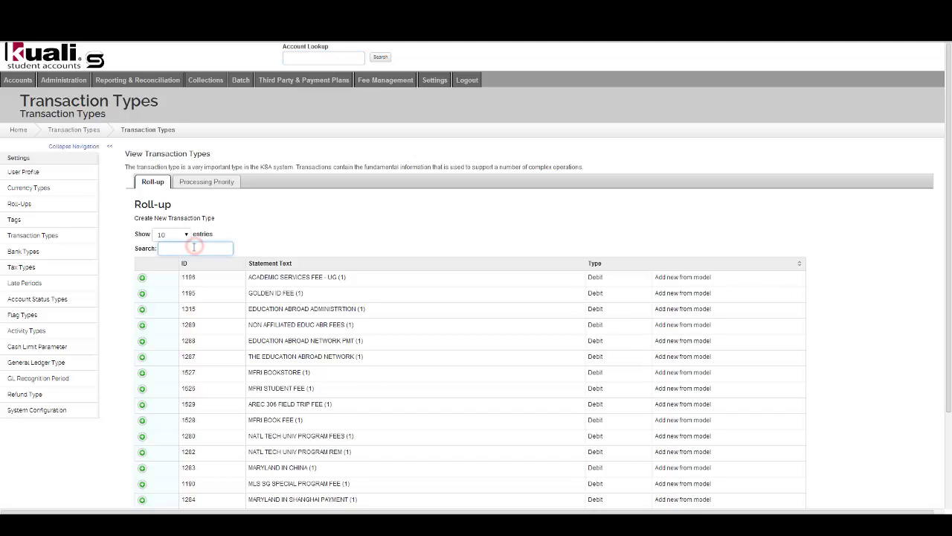
text(1020)
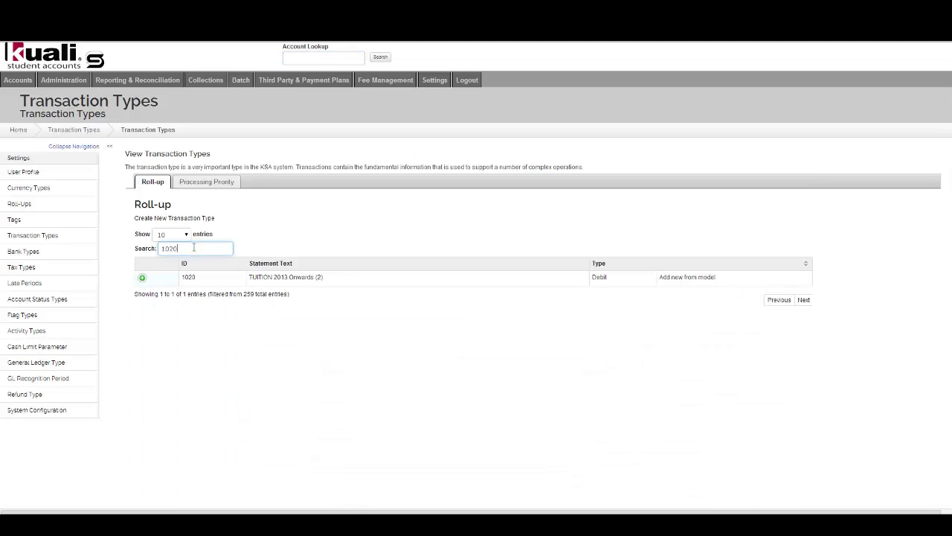
click(143, 279)
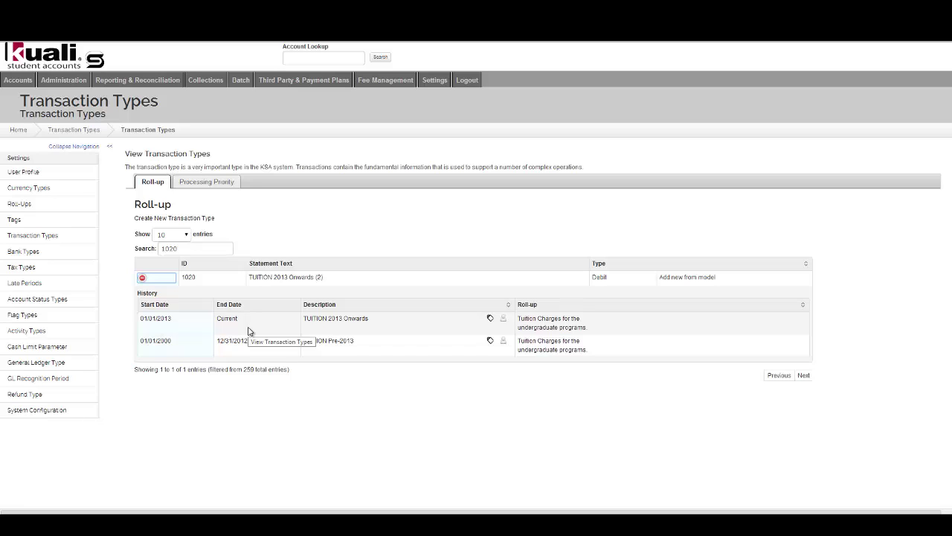
- Open the Running Balance of account user9, then upload thirdParty.xml as a batch transaction file
click(834, 437)
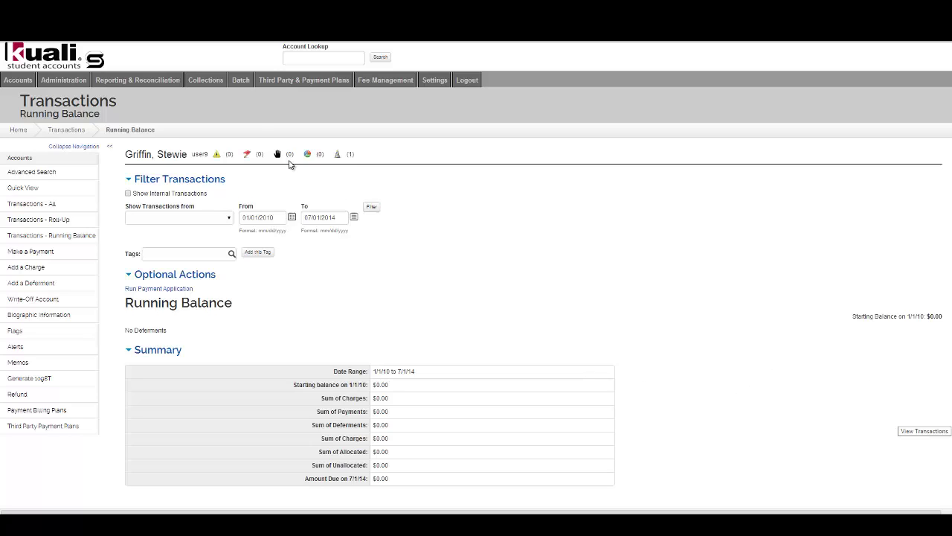
click(234, 80)
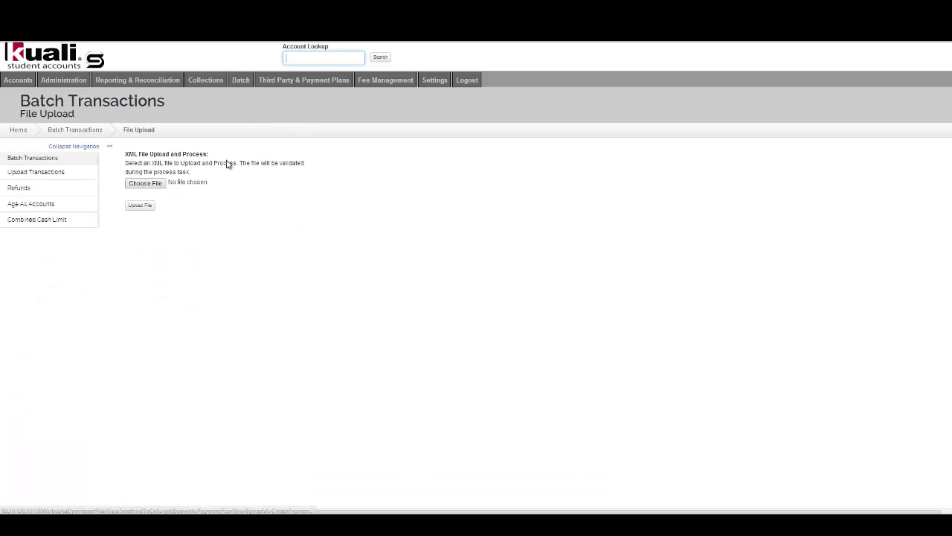
click(144, 183)
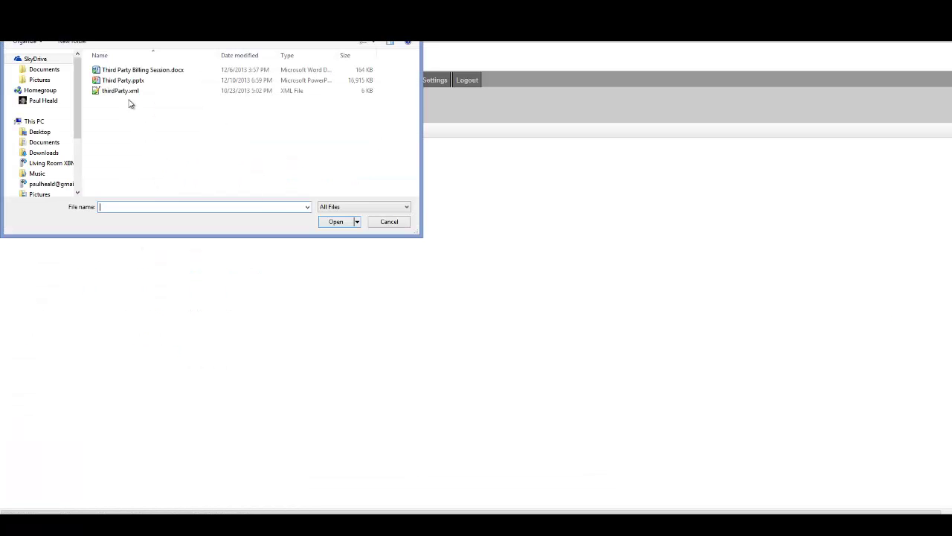
click(126, 90)
double_click(128, 93)
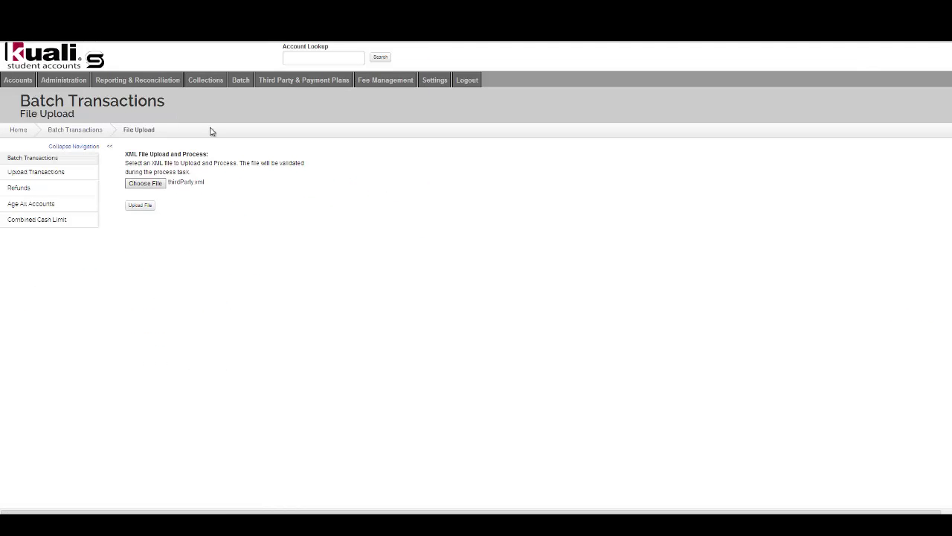
click(149, 207)
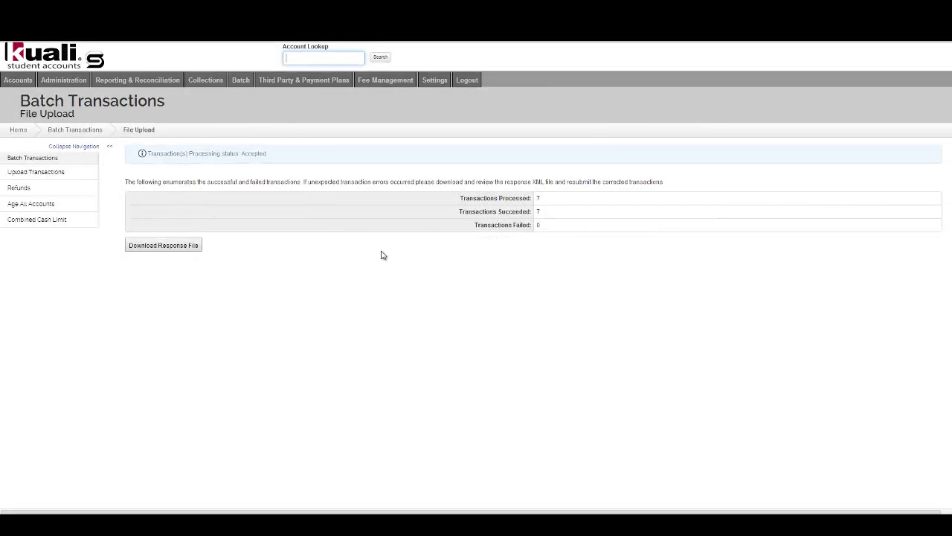
- Look up account user9 again and check the uploaded charges in its Running Balance
text(usar9)
key(Return)
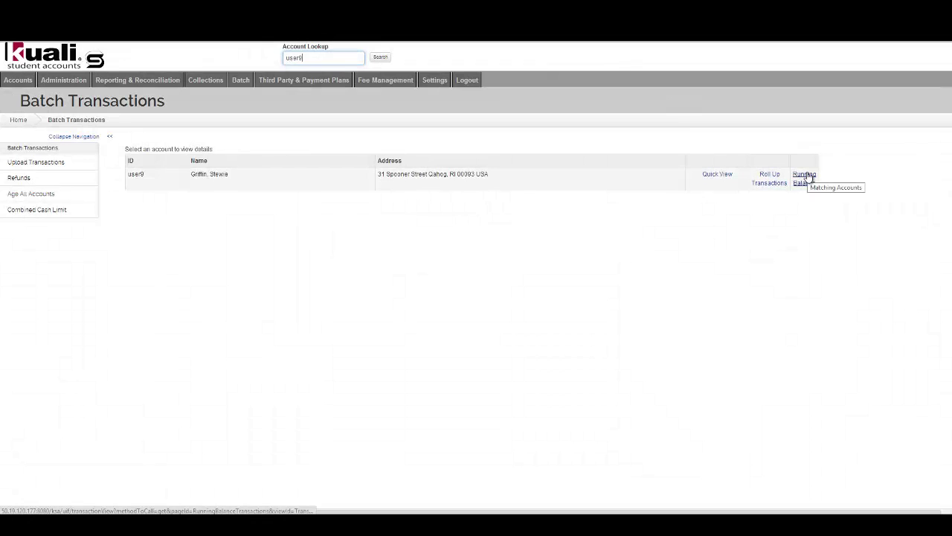
click(812, 177)
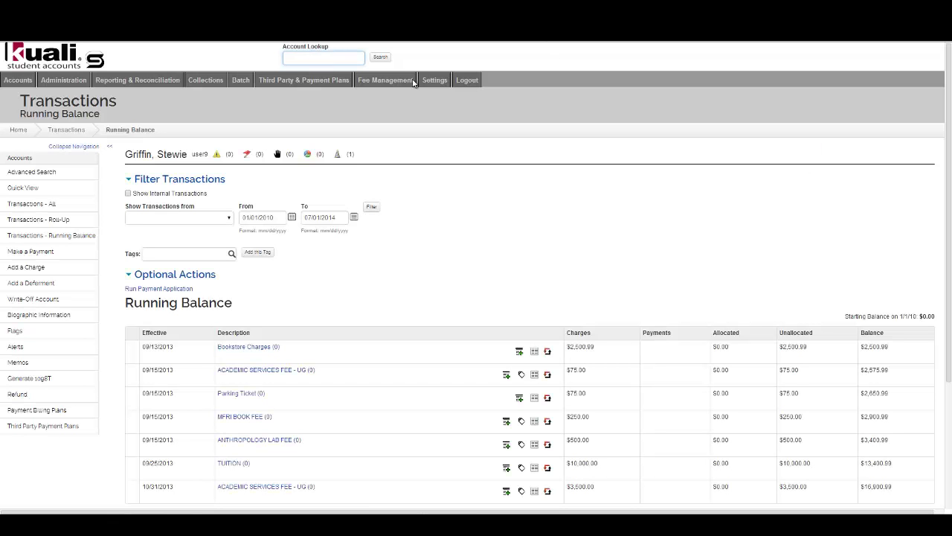
- Add the third party plan KSA Payment Plan Example to account user9 and execute the plan for the student
click(338, 155)
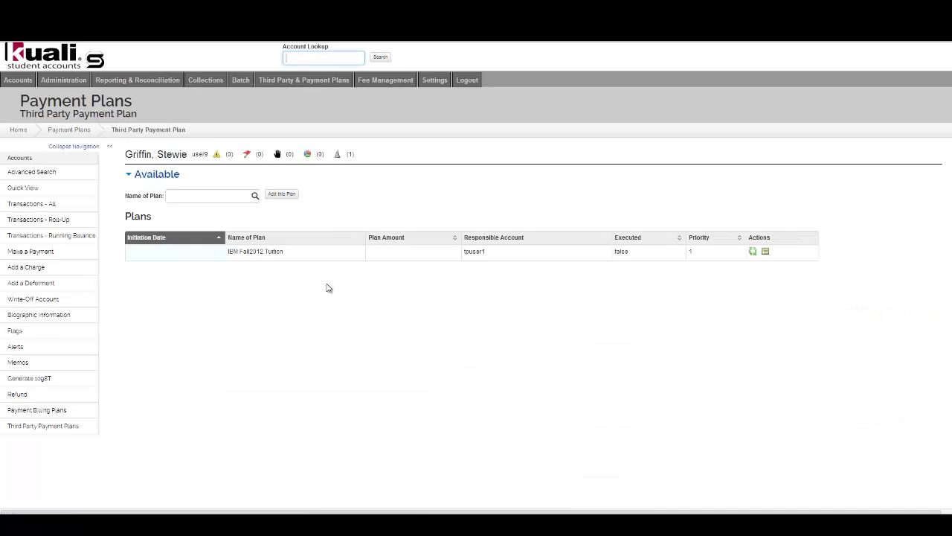
click(233, 197)
text(exam)
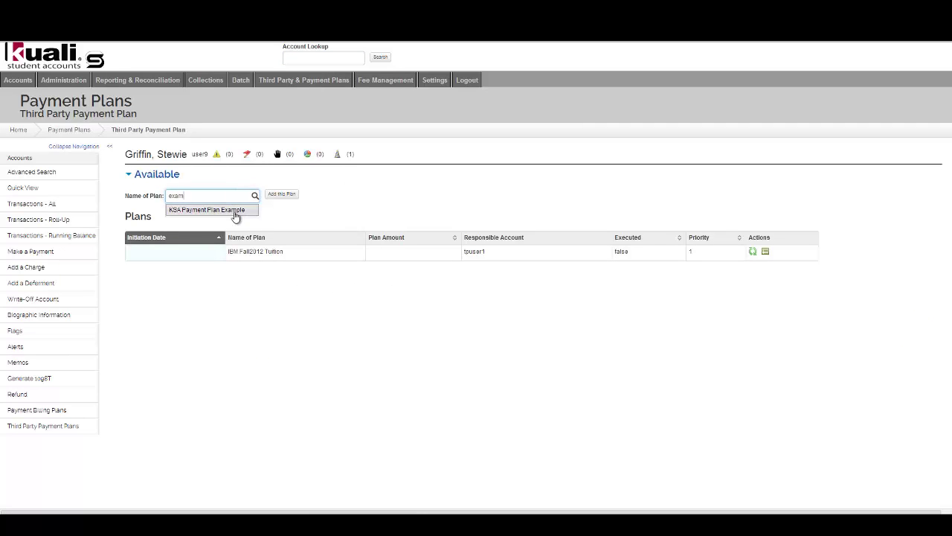
click(235, 212)
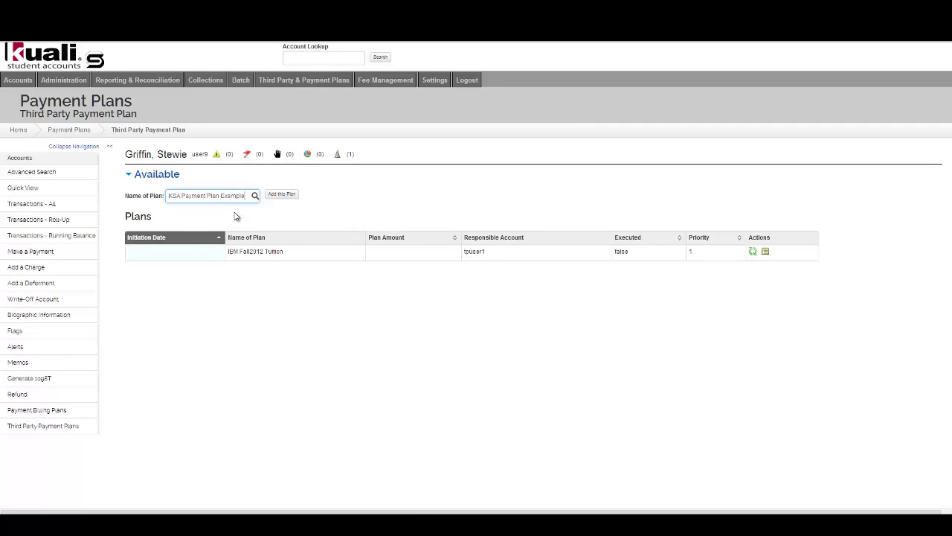
click(290, 195)
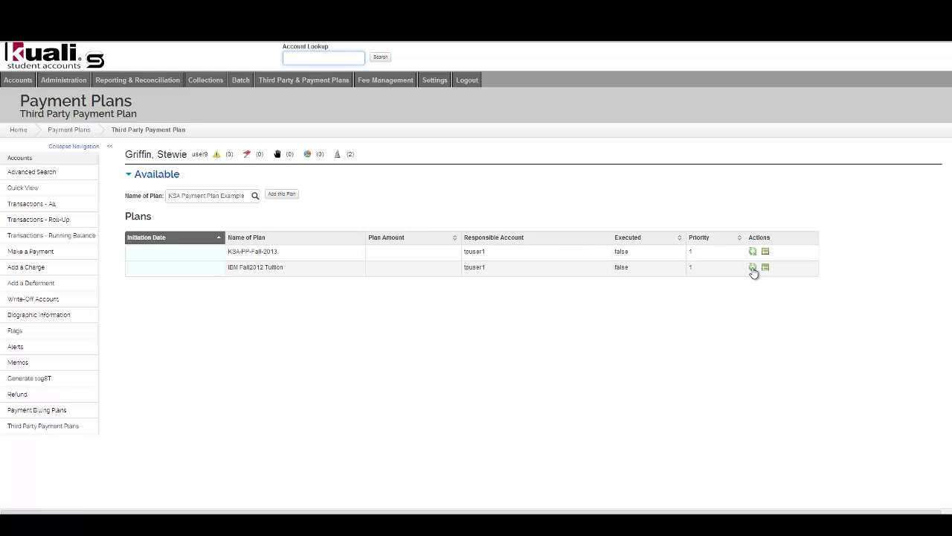
click(753, 252)
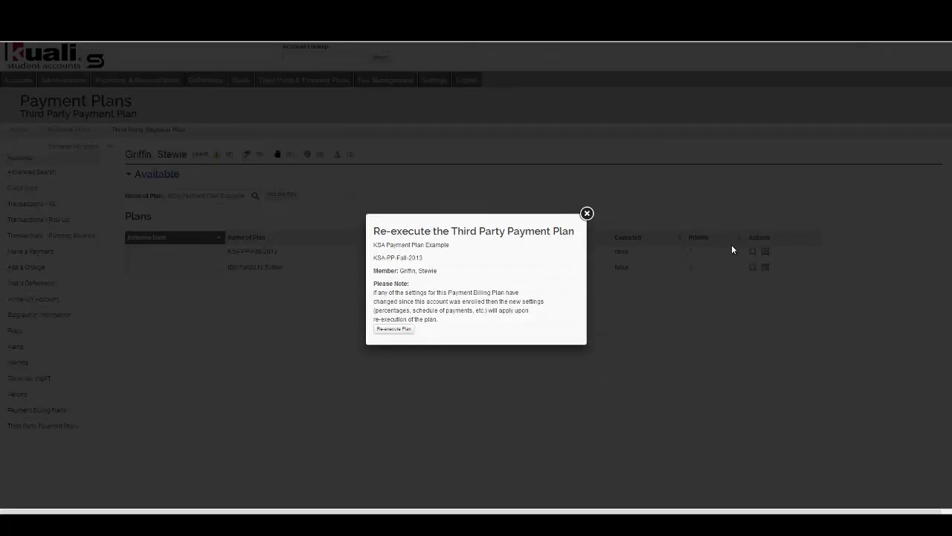
click(393, 328)
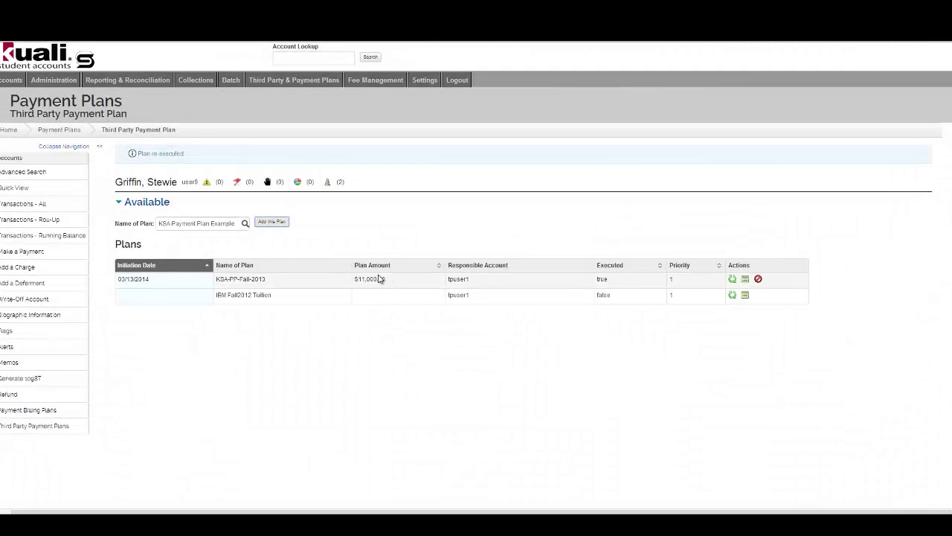
- Review the third party plan entries in the student's Running Balance and in that of the responsible account tpuser1
click(36, 235)
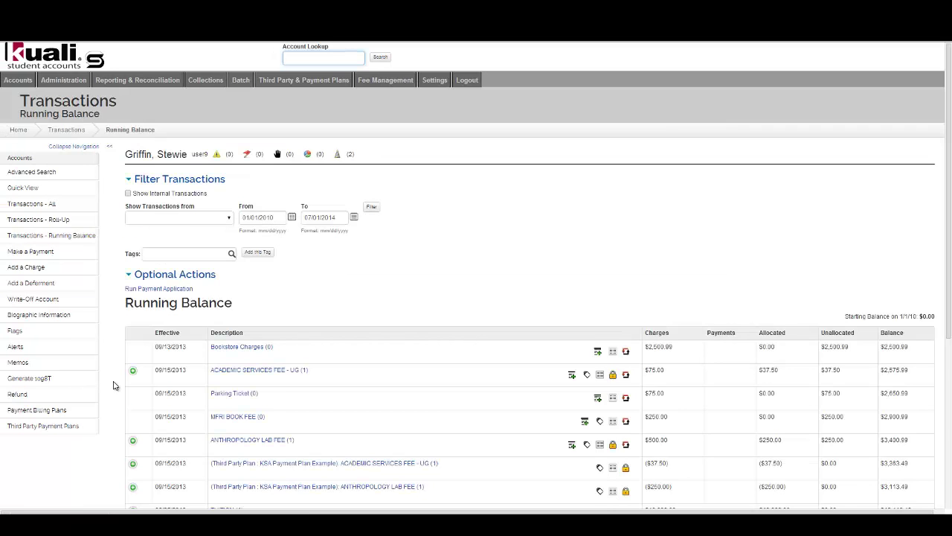
scroll(113, 385, down, 3)
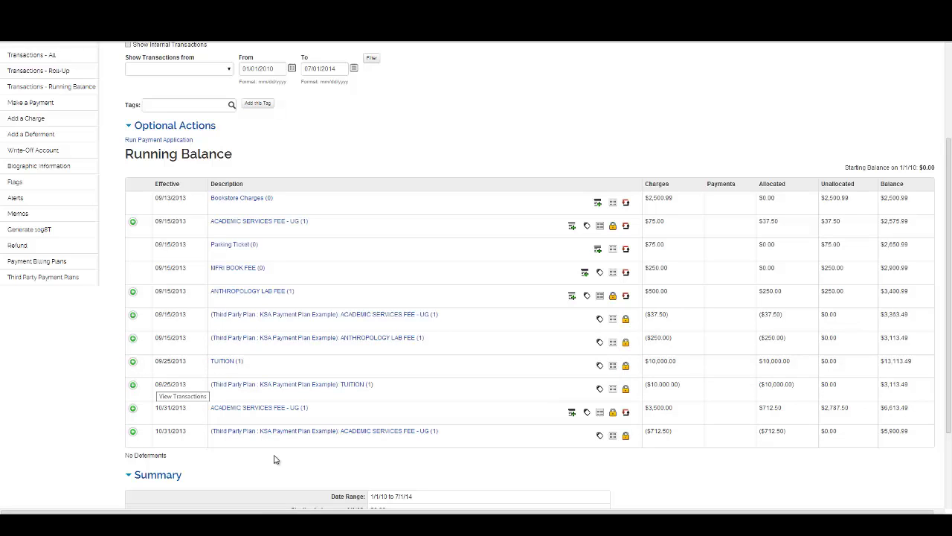
scroll(336, 375, up, 3)
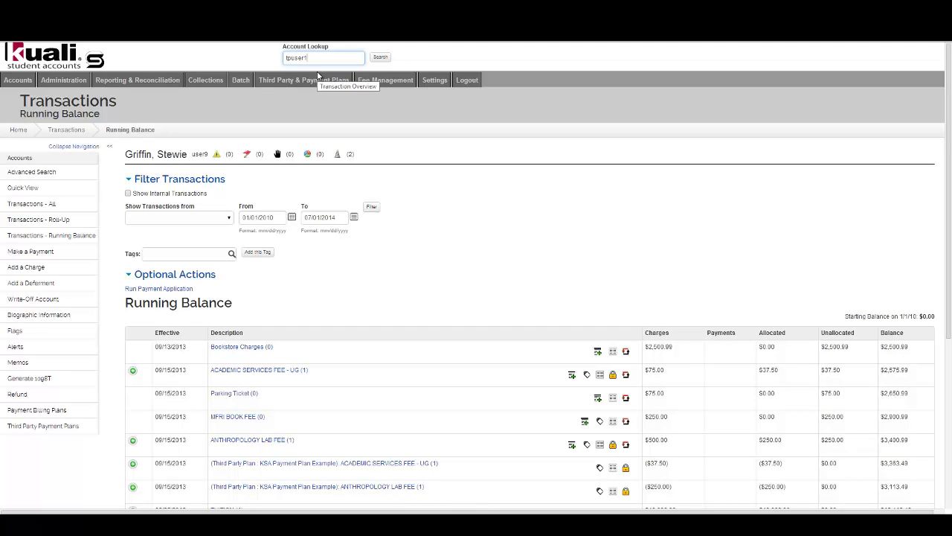
key(Return)
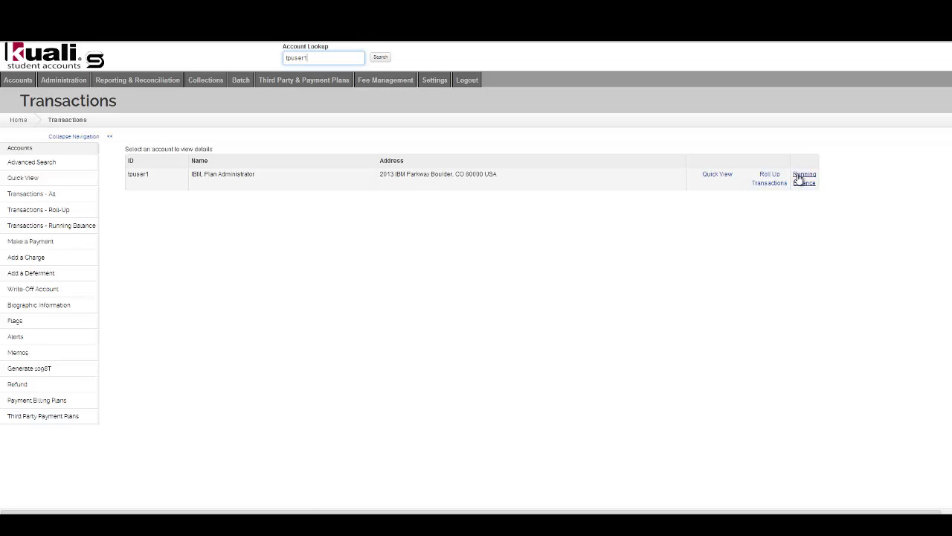
click(801, 179)
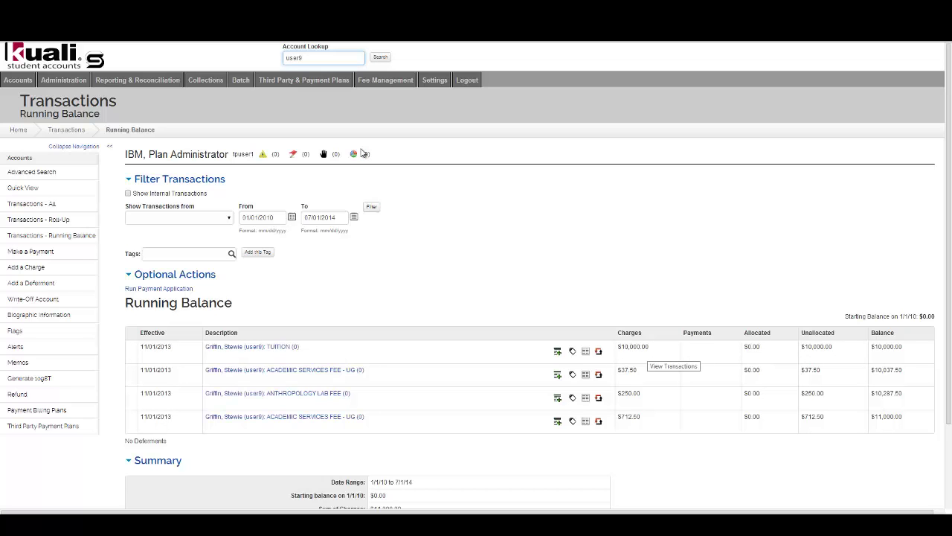
- Return to account user9, then view and close the Transaction Transfer List of its KSA-PP-Fall-2013 third party plan
click(362, 153)
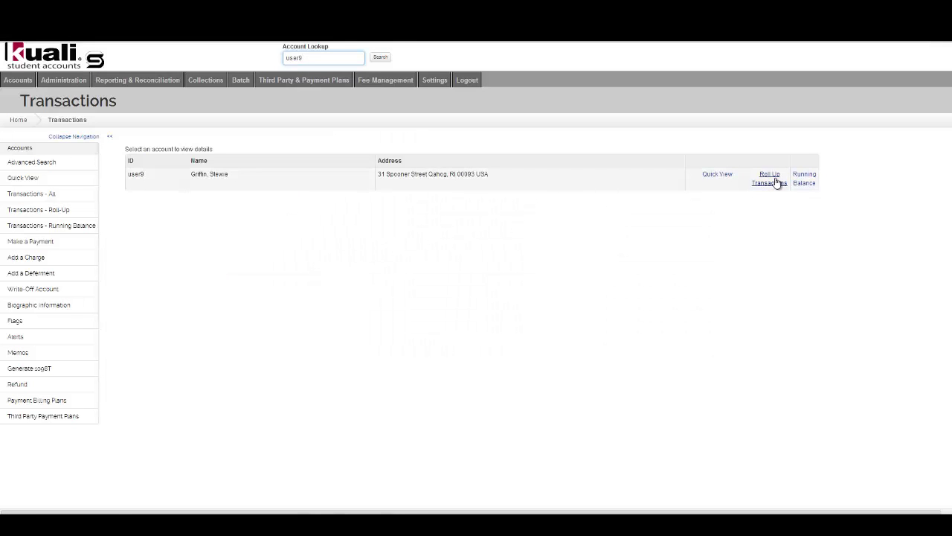
click(806, 177)
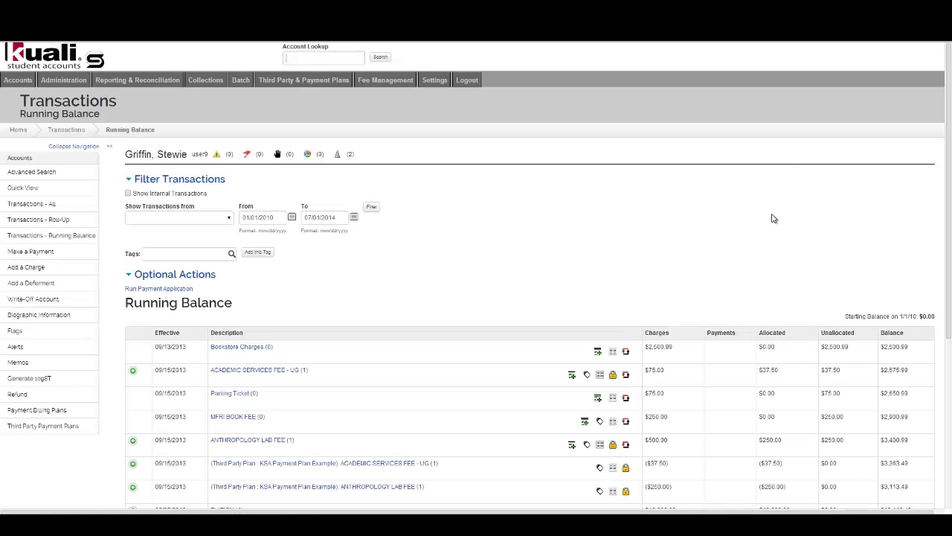
click(339, 157)
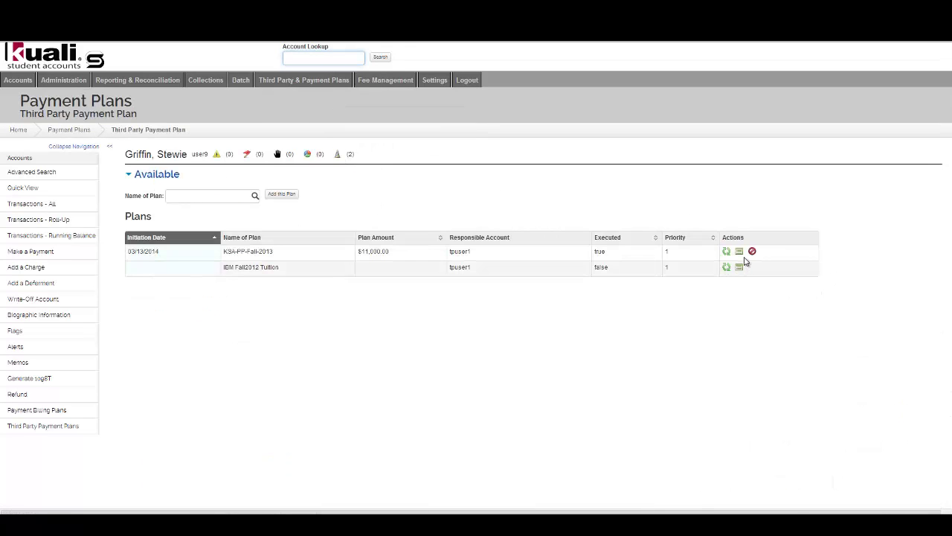
click(740, 254)
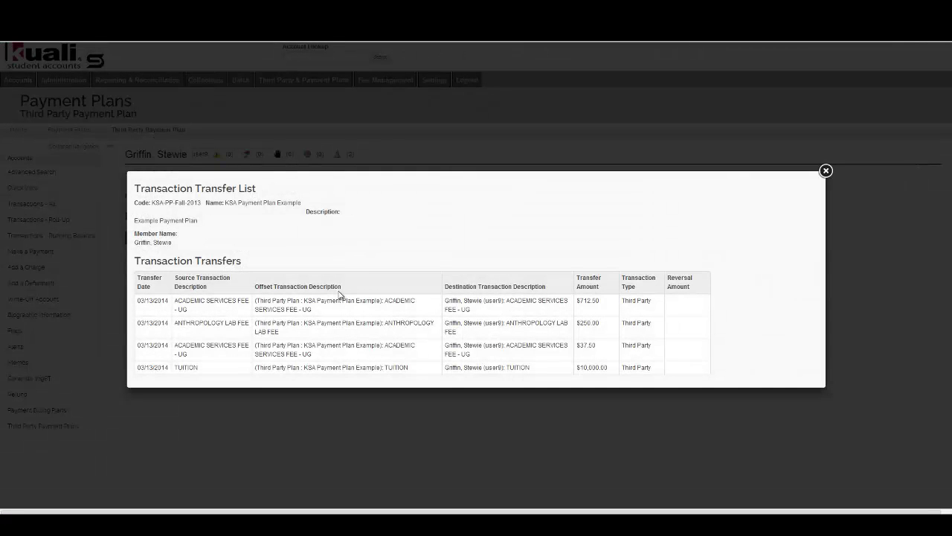
click(826, 172)
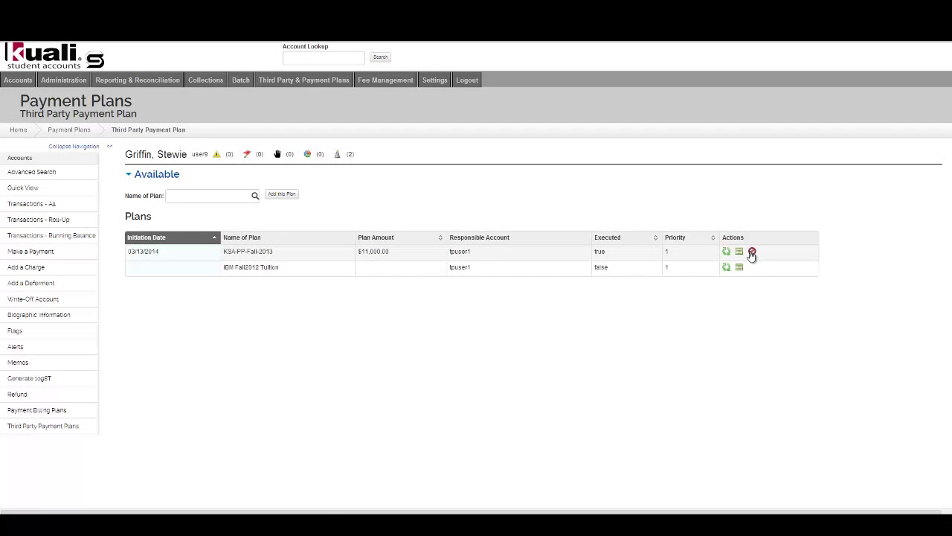
- Reverse the executed KSA-PP-Fall-2013 third party plan with the mandatory memo "Student is no longer eligible."
click(751, 253)
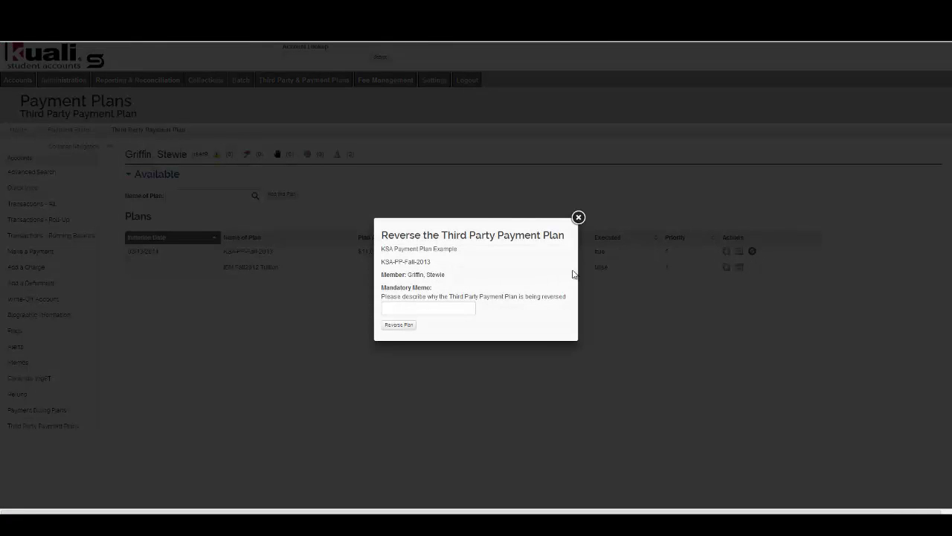
click(468, 308)
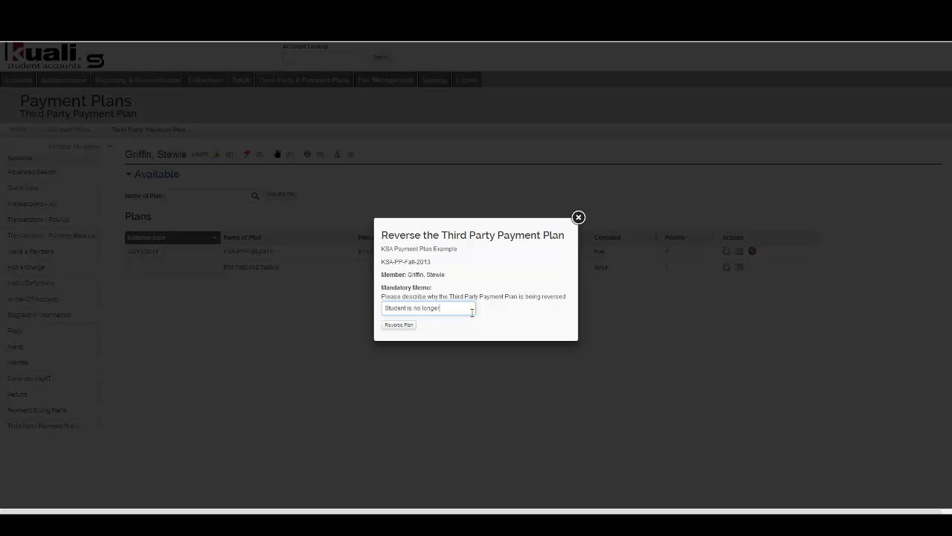
text(Student is no longer eligible.)
click(394, 325)
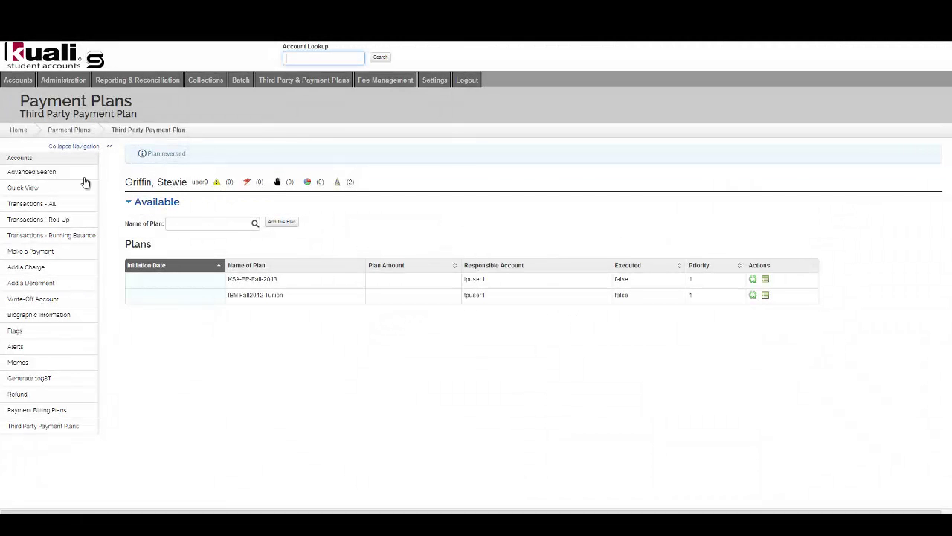
- Check the student's charges in the Running Balance after the plan reversal
click(62, 237)
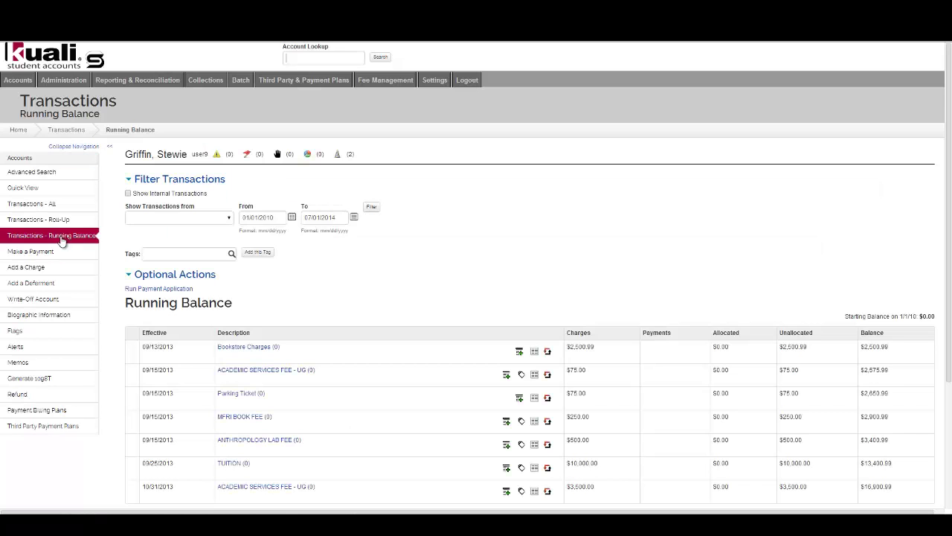
scroll(241, 355, down, 3)
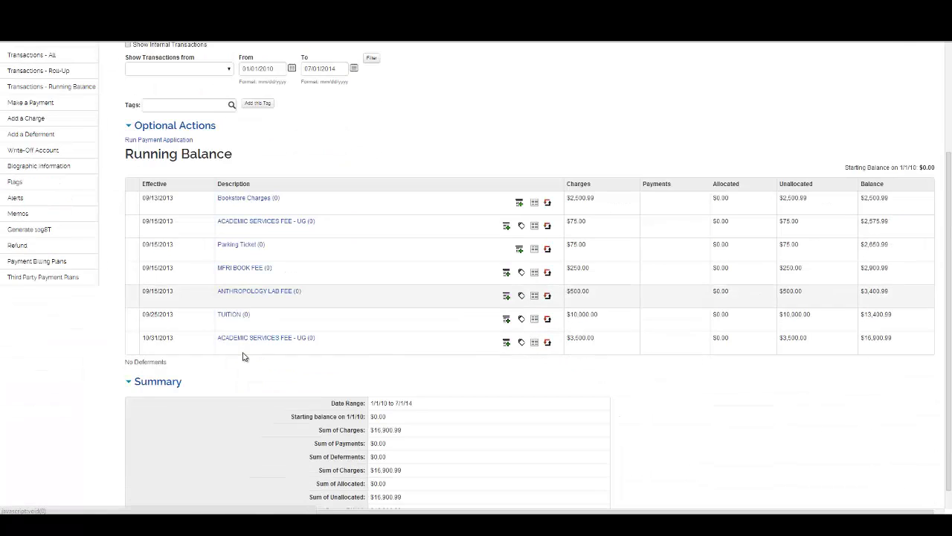
scroll(387, 385, up, 2)
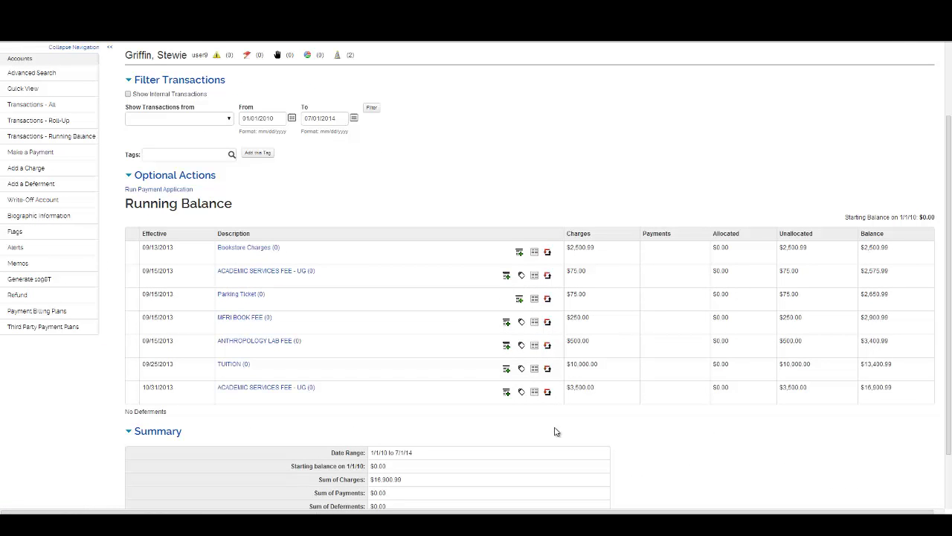
scroll(662, 433, up, 1)
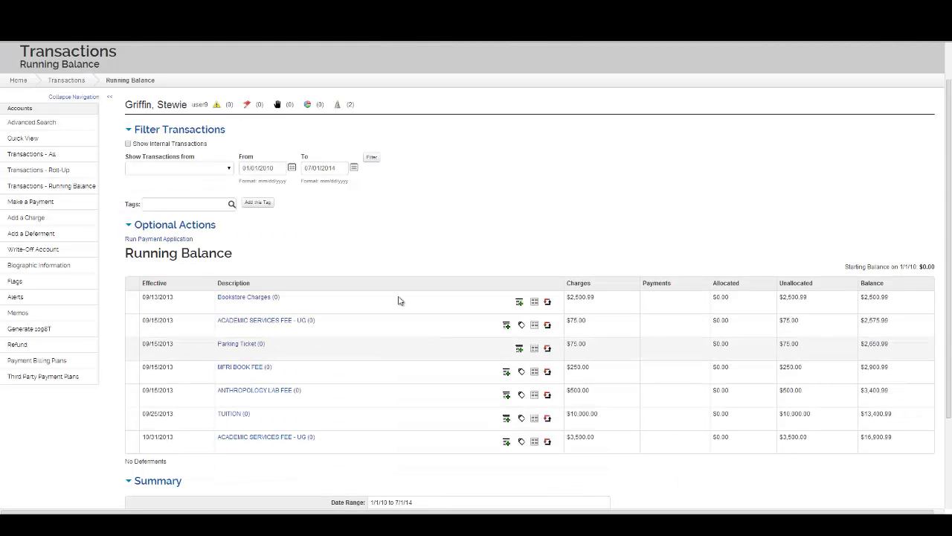
- Filter the Running Balance to show internal transactions with the From date cleared, and review the third party plan and reversal entries
click(127, 144)
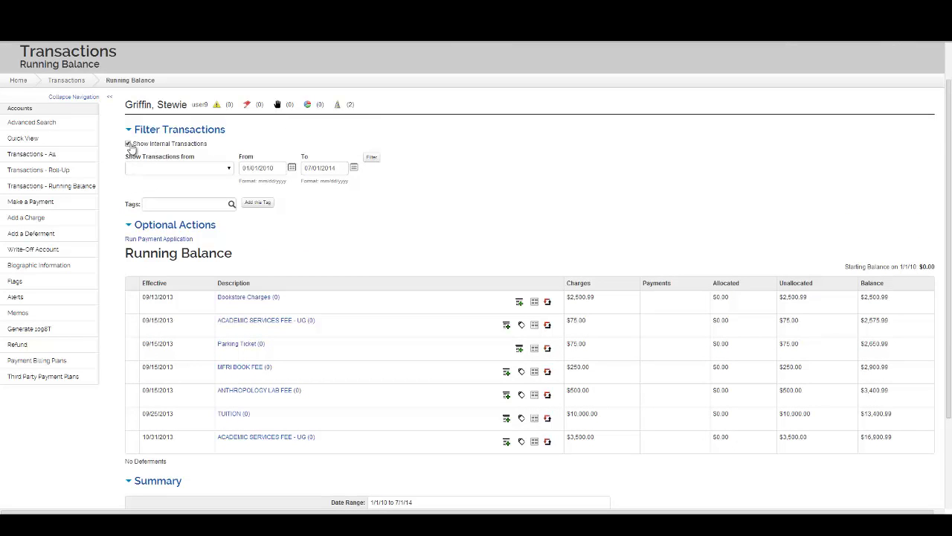
scroll(304, 295, down, 1)
scroll(304, 296, up, 1)
click(372, 158)
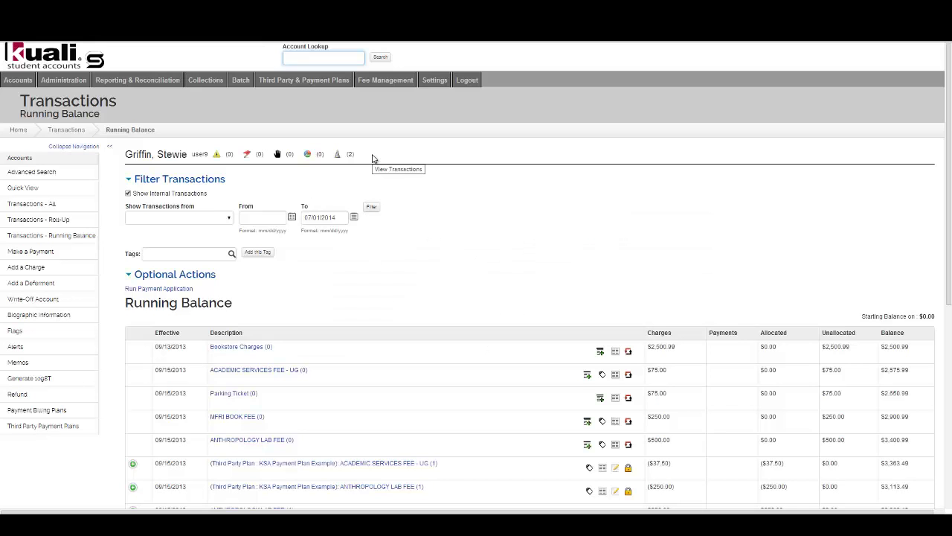
scroll(401, 226, down, 3)
scroll(402, 226, down, 2)
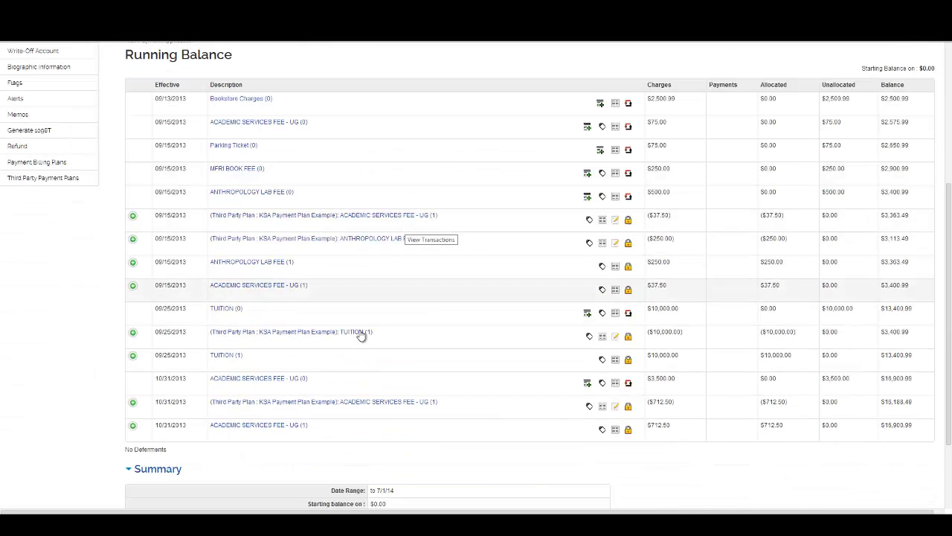